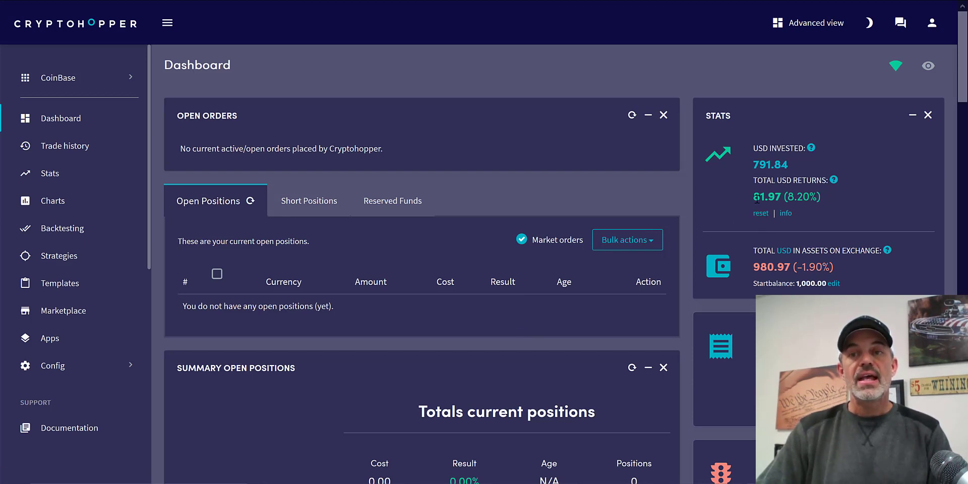
# Examine the total USD returns and the total USD in assets on the exchange in the dashboard stats.
pyautogui.moveTo(754, 196); pyautogui.dragTo(826, 195)
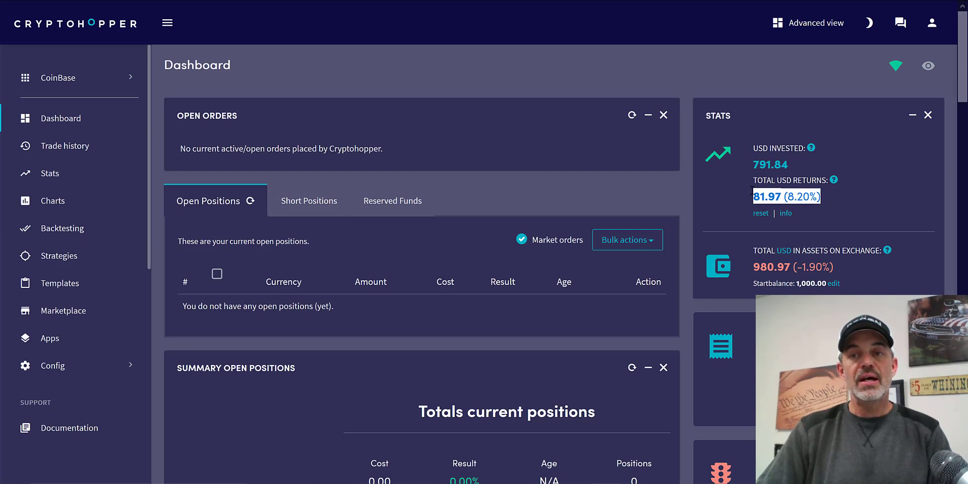
pyautogui.click(781, 240)
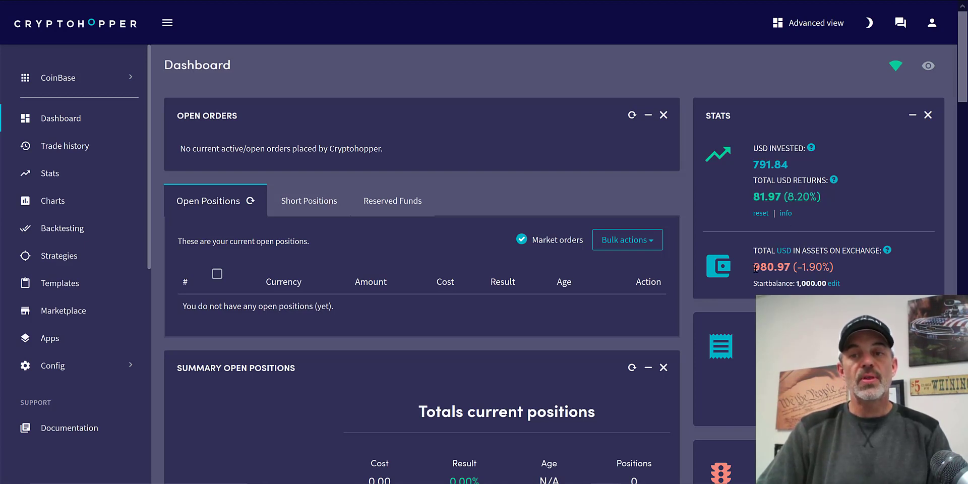
pyautogui.moveTo(755, 268); pyautogui.dragTo(788, 266)
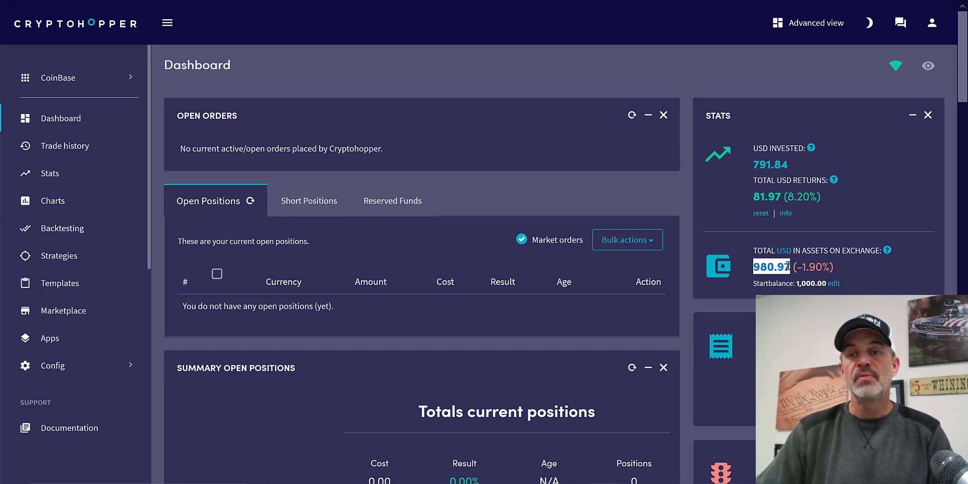
pyautogui.click(796, 267)
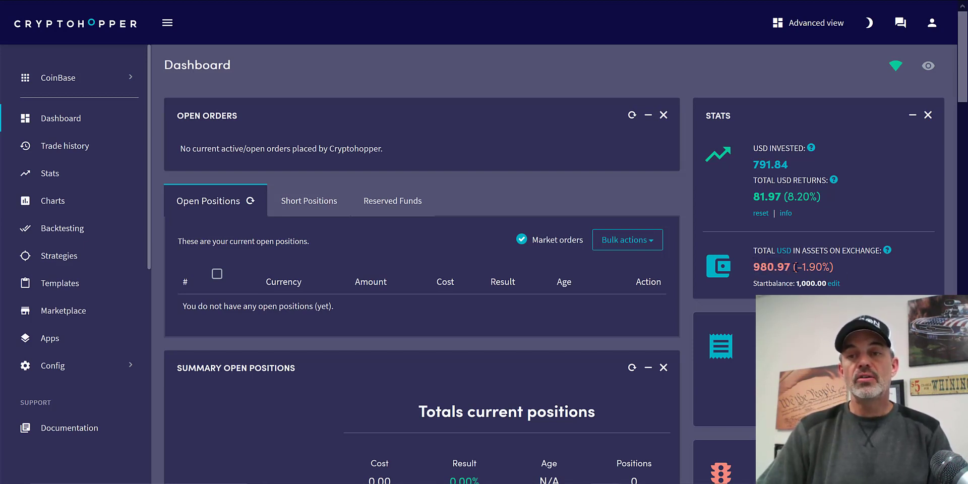
pyautogui.moveTo(796, 267); pyautogui.dragTo(837, 267)
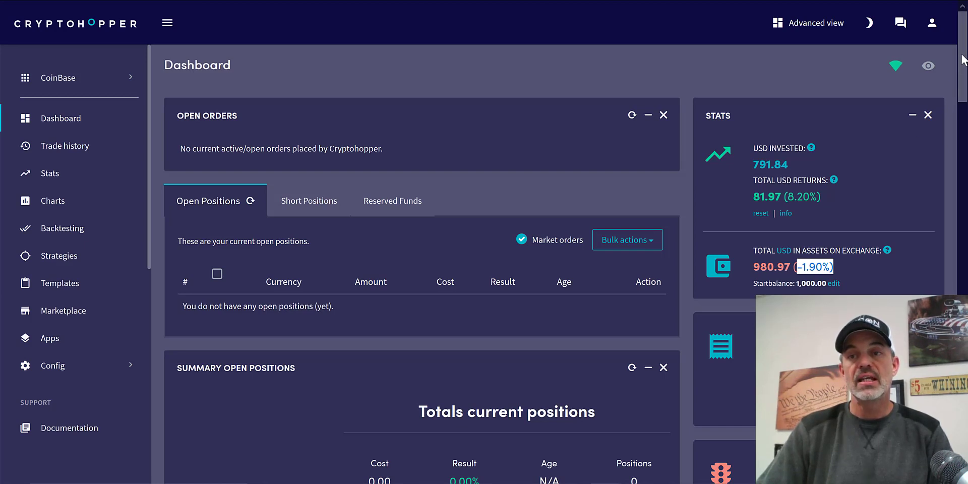
pyautogui.click(860, 268)
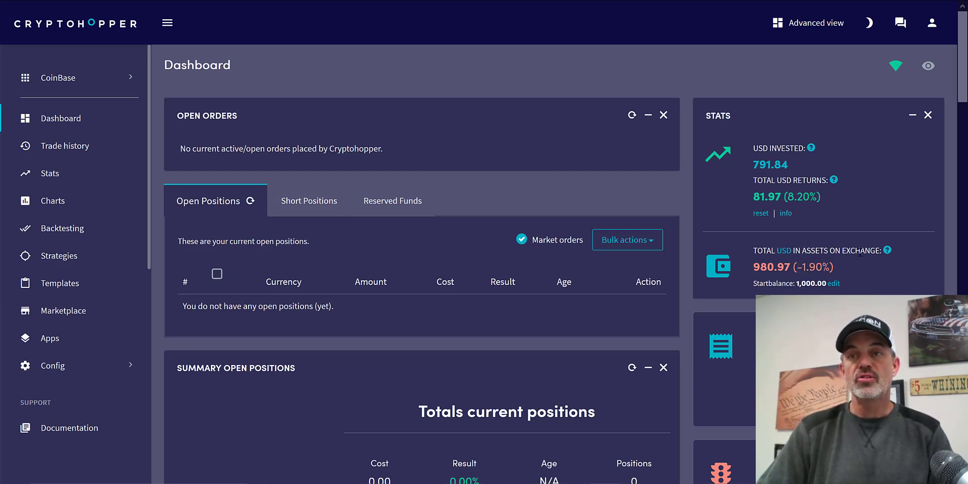
# Open the full trade history from the dashboard's latest sells list.
pyautogui.moveTo(963, 71); pyautogui.dragTo(965, 127)
pyautogui.scroll(-2, 966, 127)
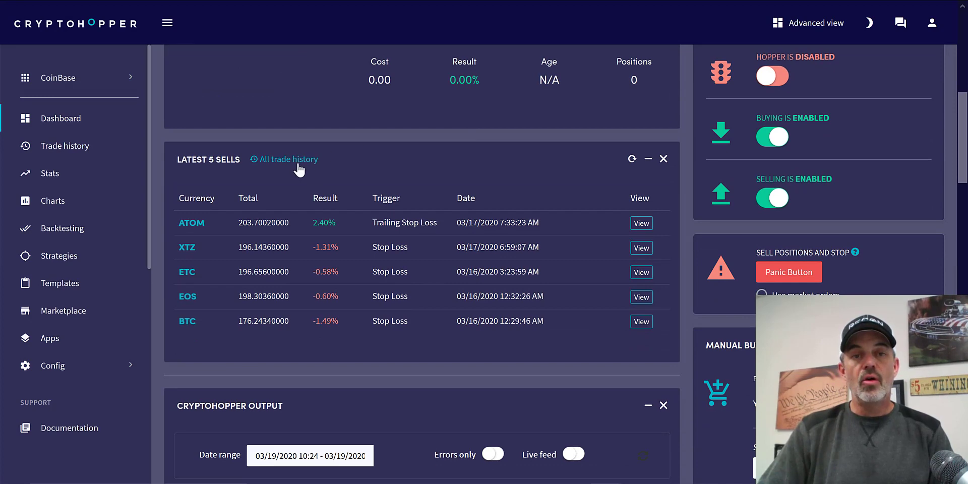
pyautogui.click(298, 165)
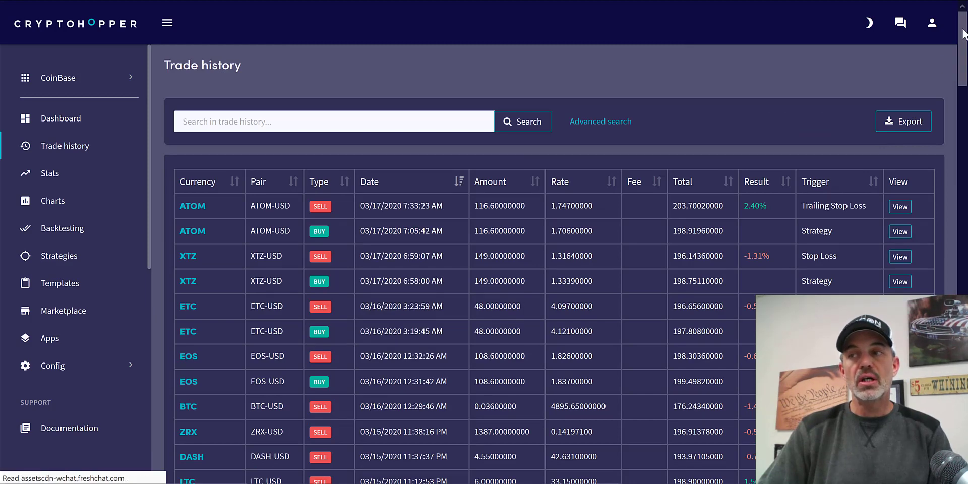
# Review the results and triggers of the March 2020 trades, highlighting the result of the 03/12/2020 4:31:07 PM EOS sell.
pyautogui.moveTo(963, 34); pyautogui.dragTo(963, 54)
pyautogui.scroll(-1, 843, 88)
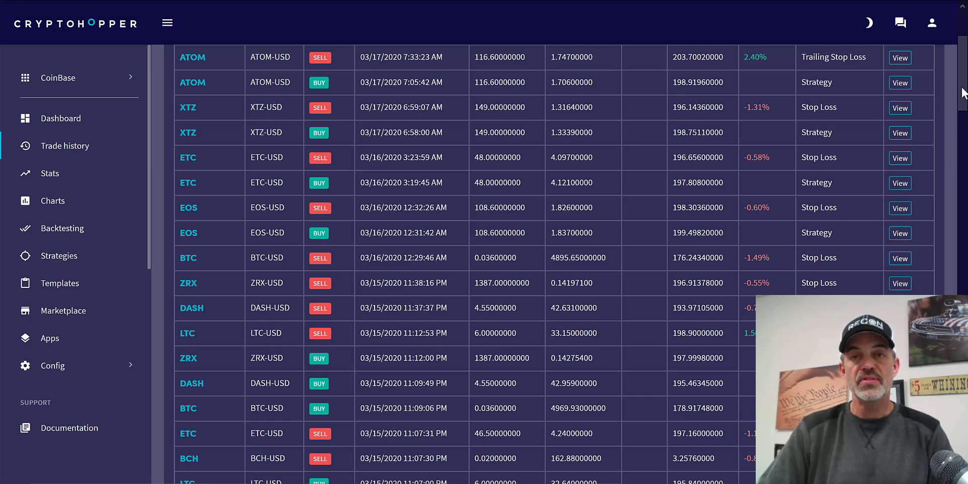
pyautogui.scroll(-1, 963, 93)
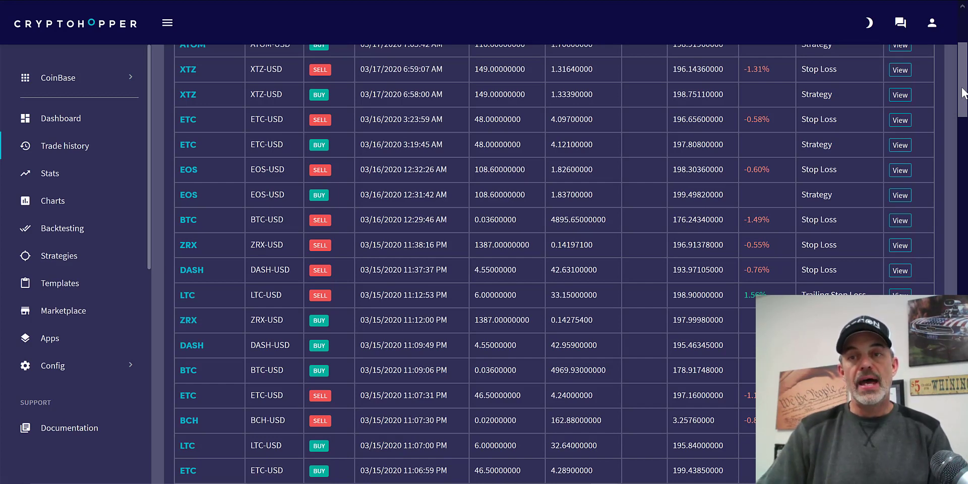
pyautogui.scroll(-1, 804, 133)
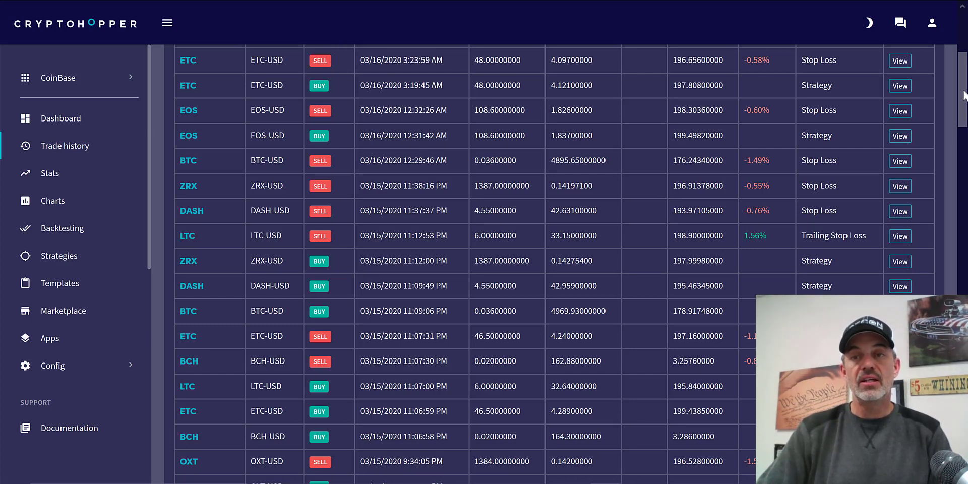
pyautogui.moveTo(964, 95); pyautogui.dragTo(959, 164)
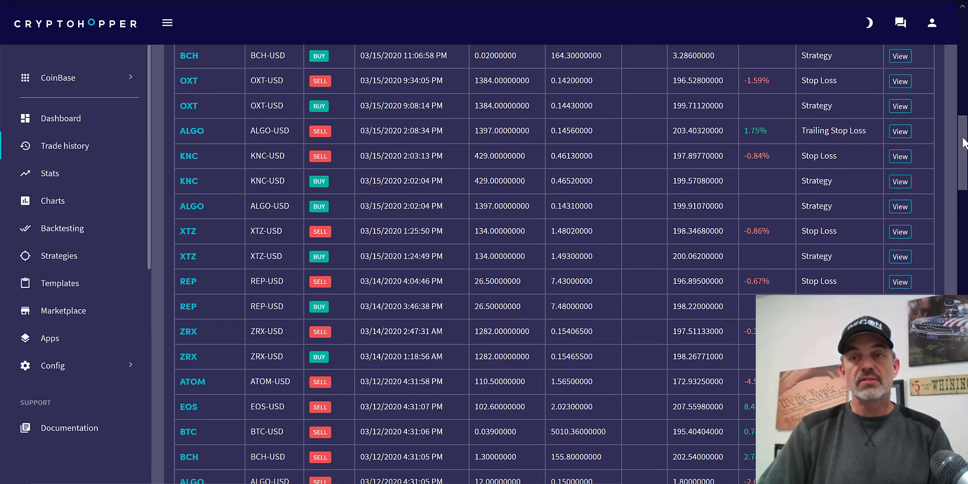
pyautogui.moveTo(963, 147); pyautogui.dragTo(961, 165)
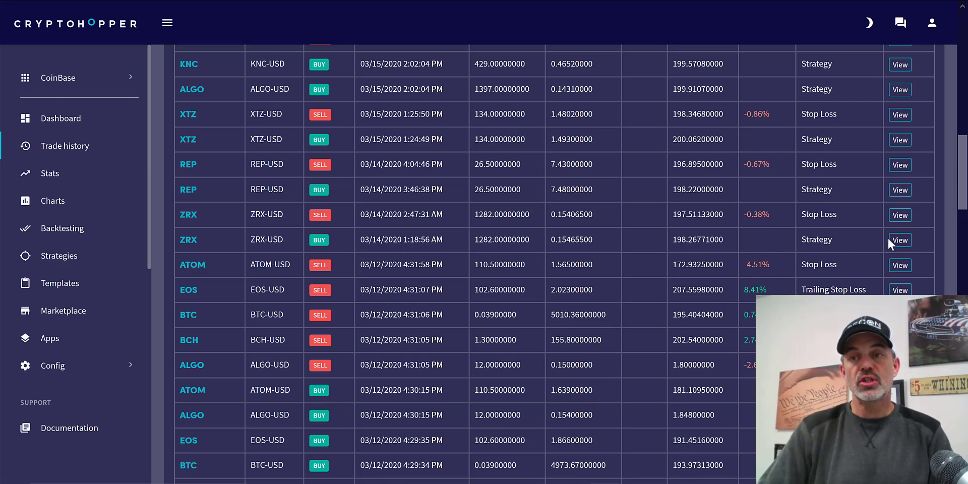
pyautogui.scroll(-3, 888, 178)
pyautogui.moveTo(768, 126); pyautogui.dragTo(715, 126)
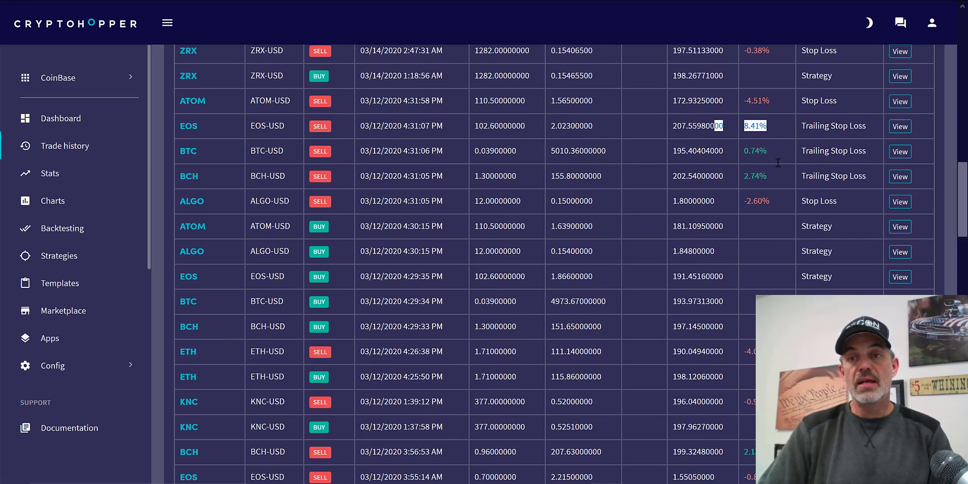
pyautogui.click(769, 234)
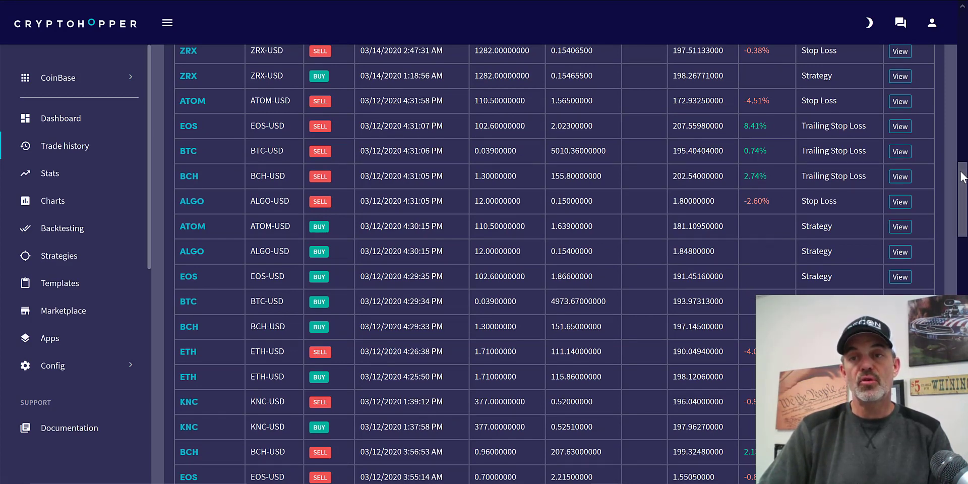
pyautogui.moveTo(961, 176); pyautogui.dragTo(960, 212)
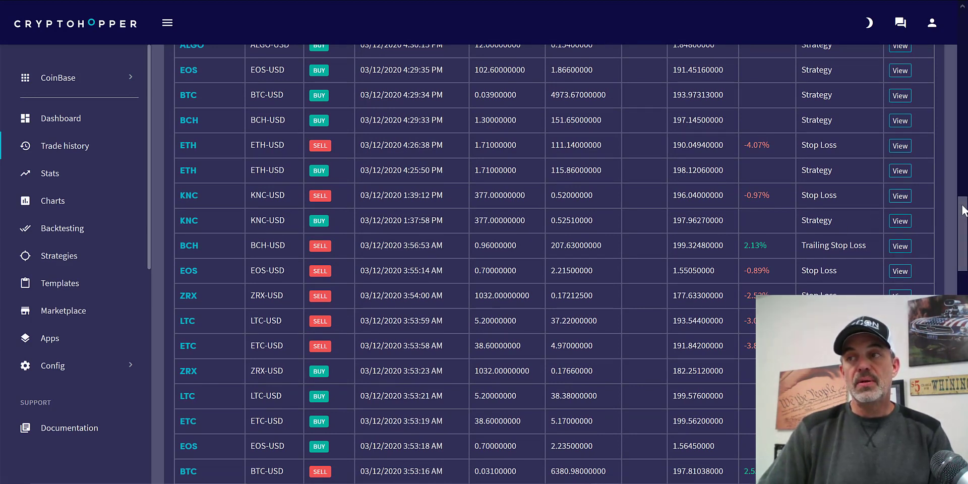
pyautogui.moveTo(963, 210); pyautogui.dragTo(959, 13)
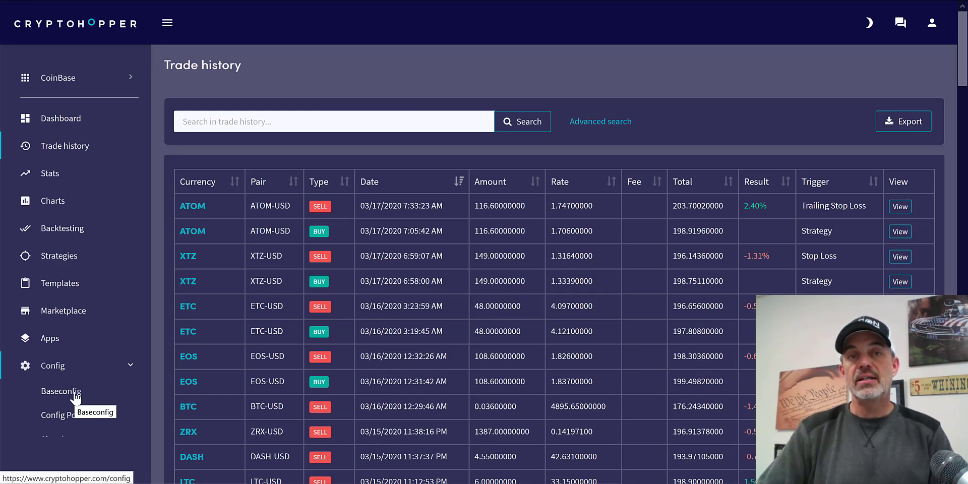
# Open the buy strategy's advanced Multiple TA settings in the base configuration, declining to save the login password.
pyautogui.click(76, 397)
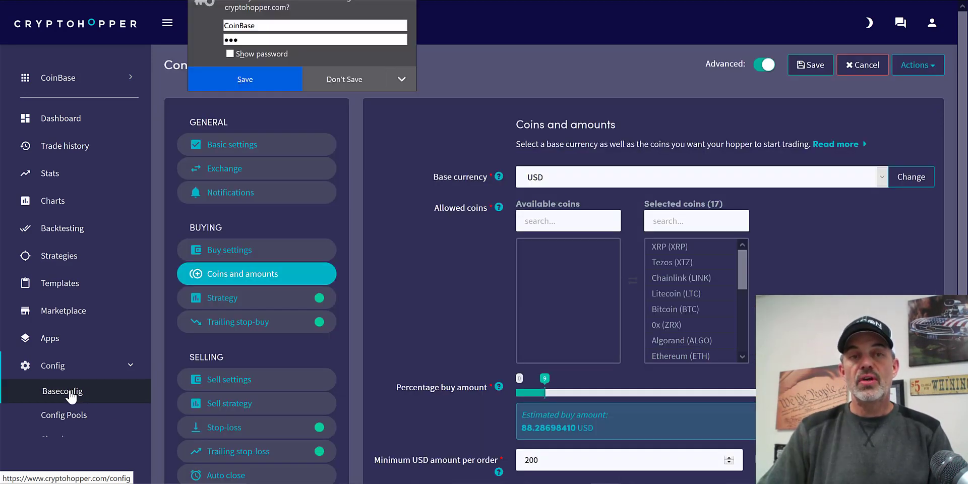
pyautogui.click(351, 73)
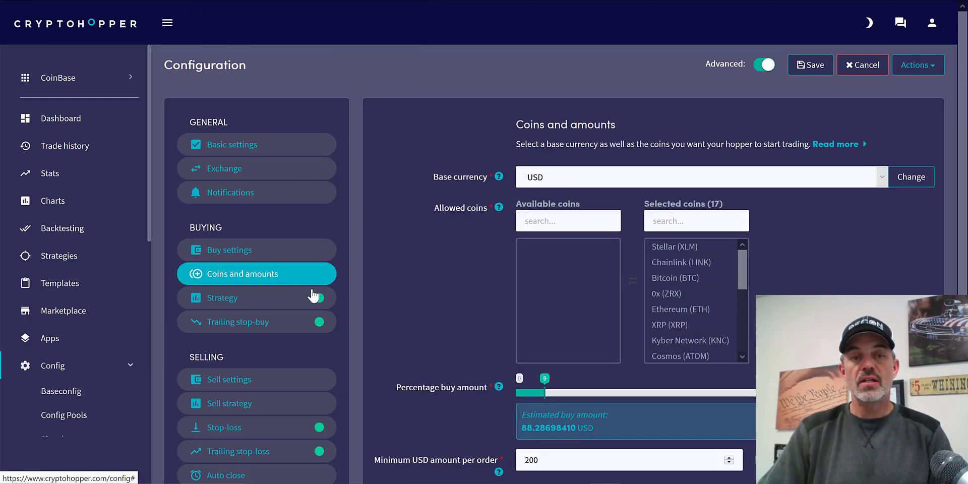
pyautogui.click(277, 305)
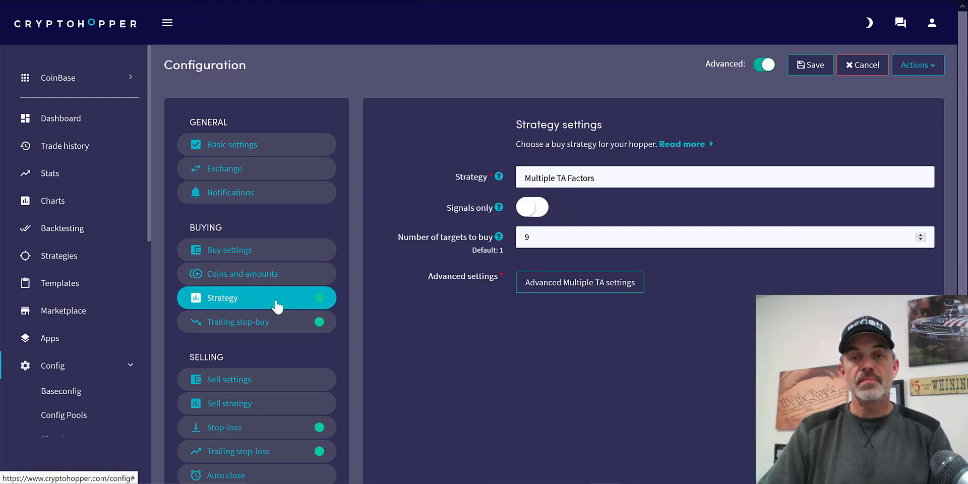
pyautogui.click(632, 282)
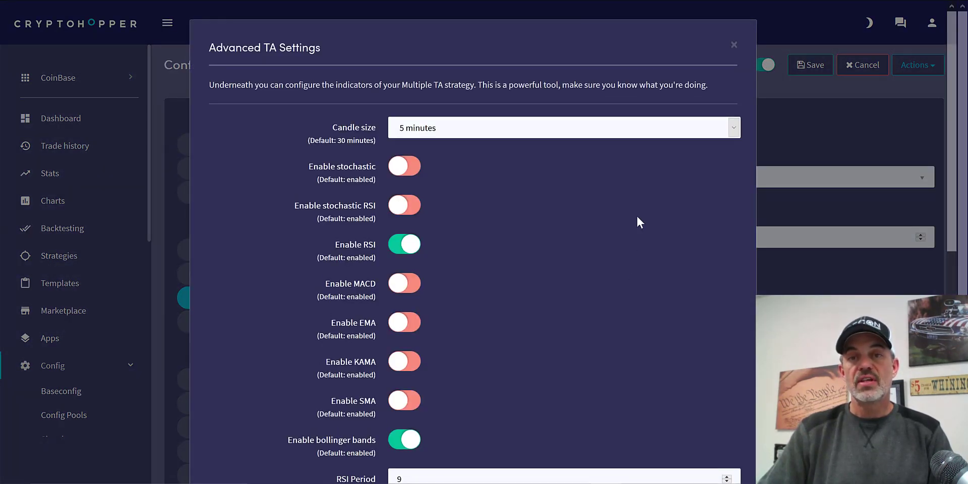
# Set the candle size of the Multiple TA strategy to 4 hours.
pyautogui.click(407, 128)
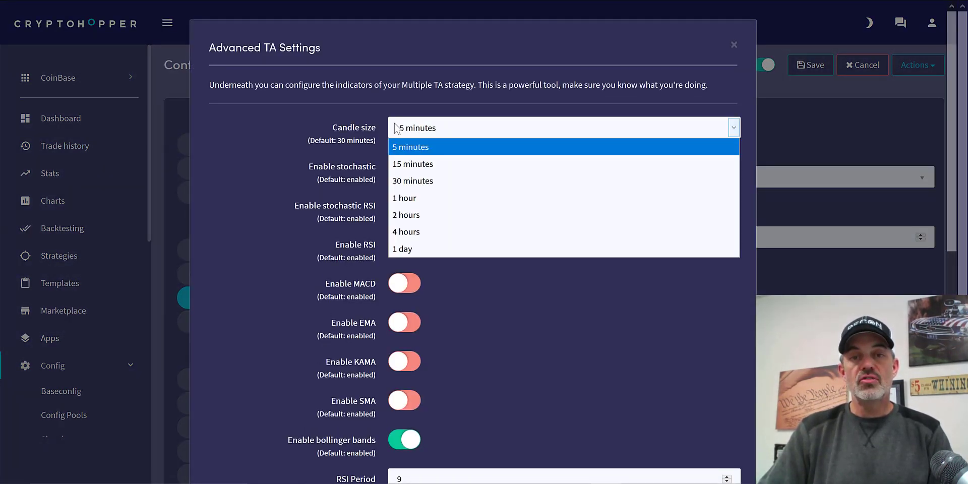
pyautogui.click(444, 125)
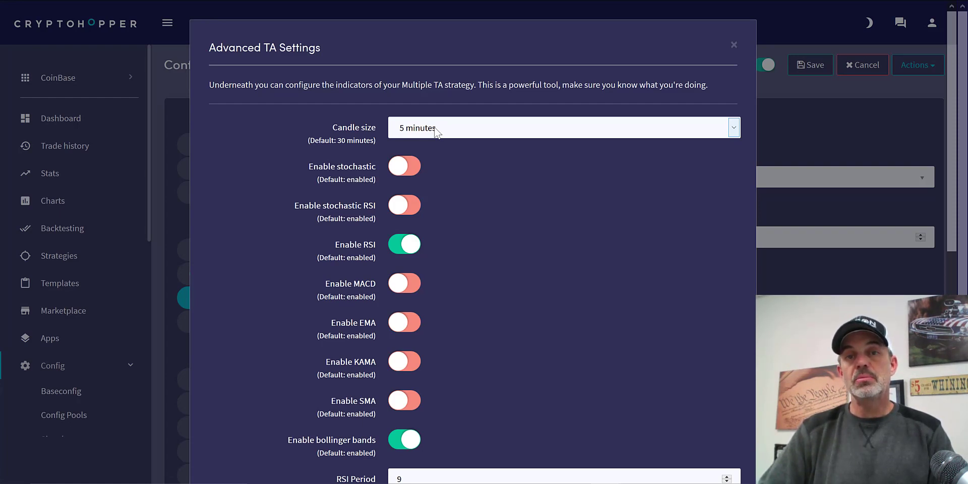
pyautogui.click(730, 129)
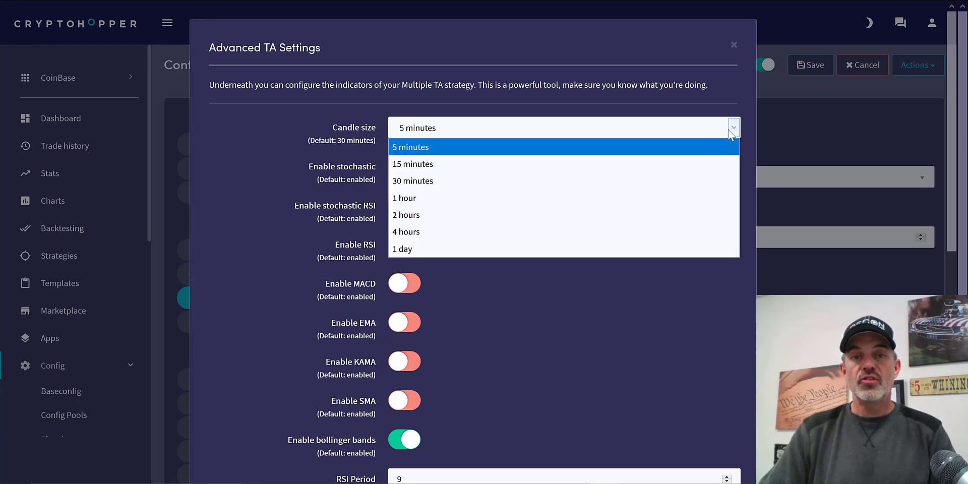
pyautogui.click(567, 238)
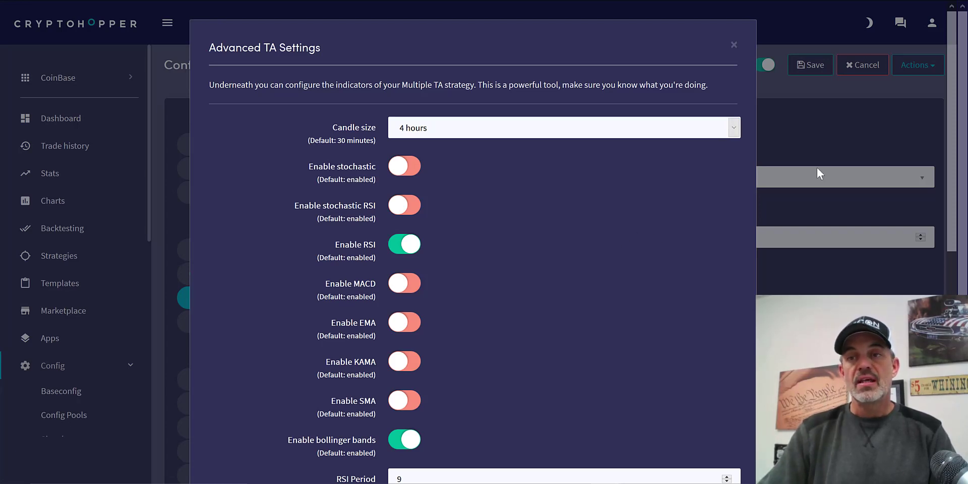
# Review the RSI and Bollinger Bands parameters and close the advanced TA settings.
pyautogui.scroll(-3, 945, 146)
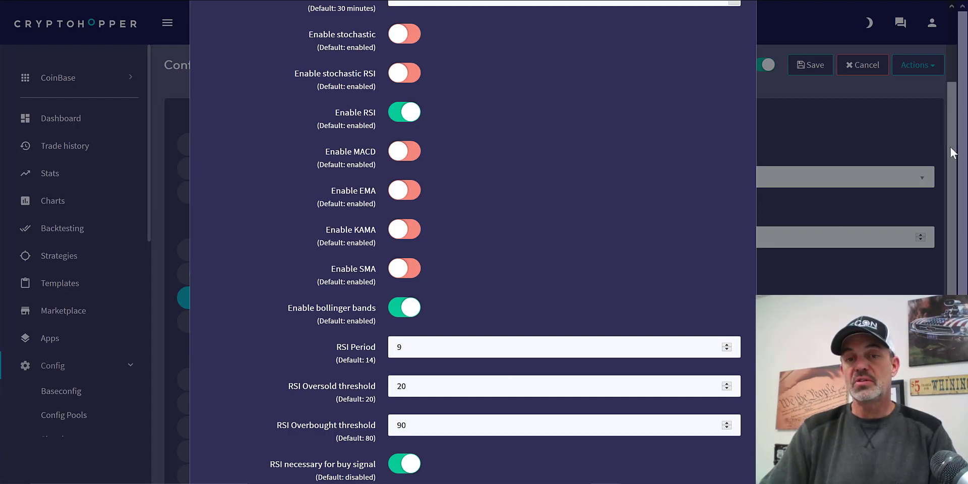
pyautogui.moveTo(950, 145); pyautogui.dragTo(947, 218)
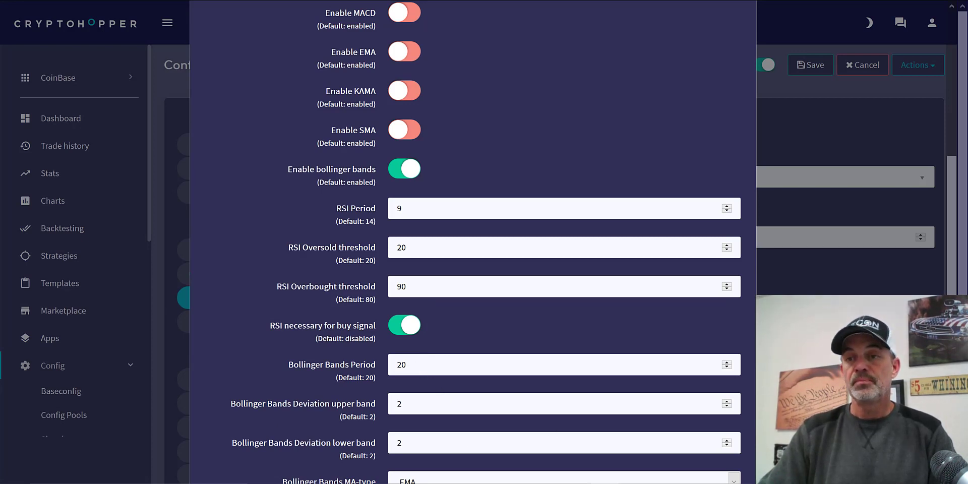
pyautogui.scroll(-3, 461, 442)
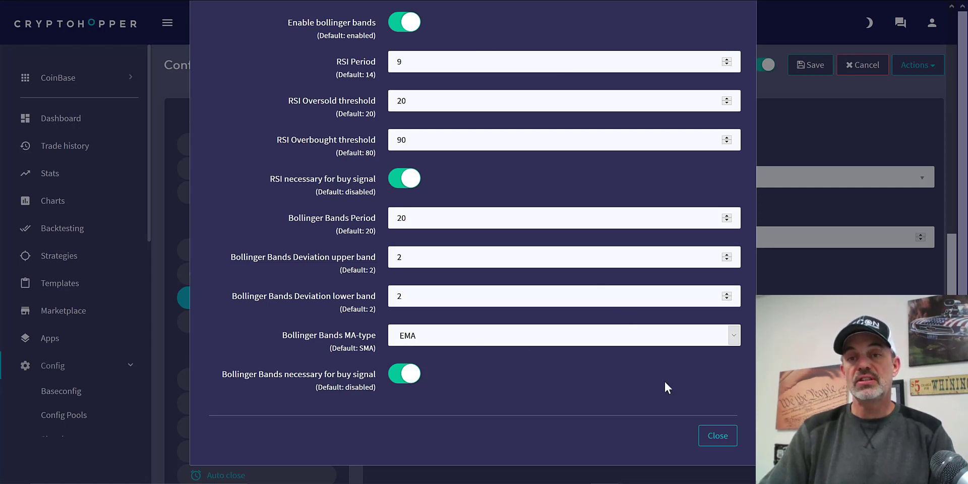
pyautogui.click(713, 437)
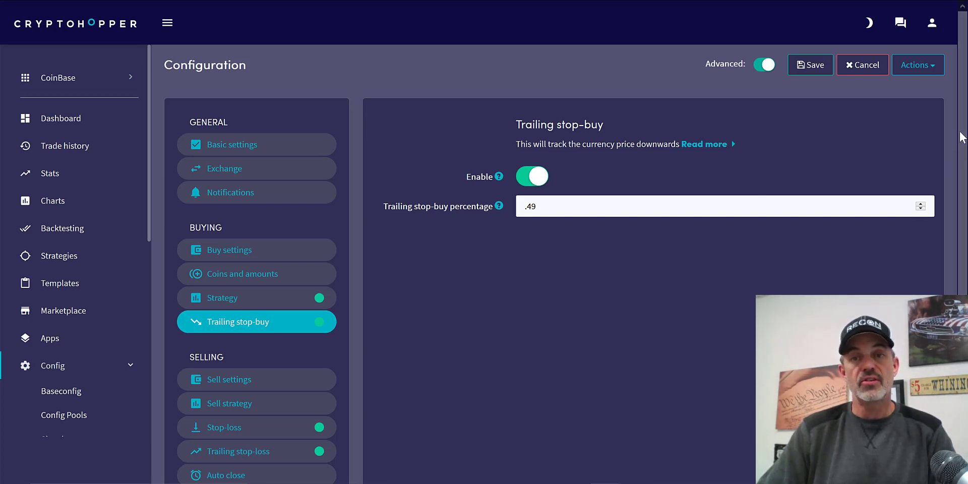
# Check the hopper's sell settings and its sell strategy options.
pyautogui.moveTo(959, 154); pyautogui.dragTo(962, 199)
pyautogui.click(229, 304)
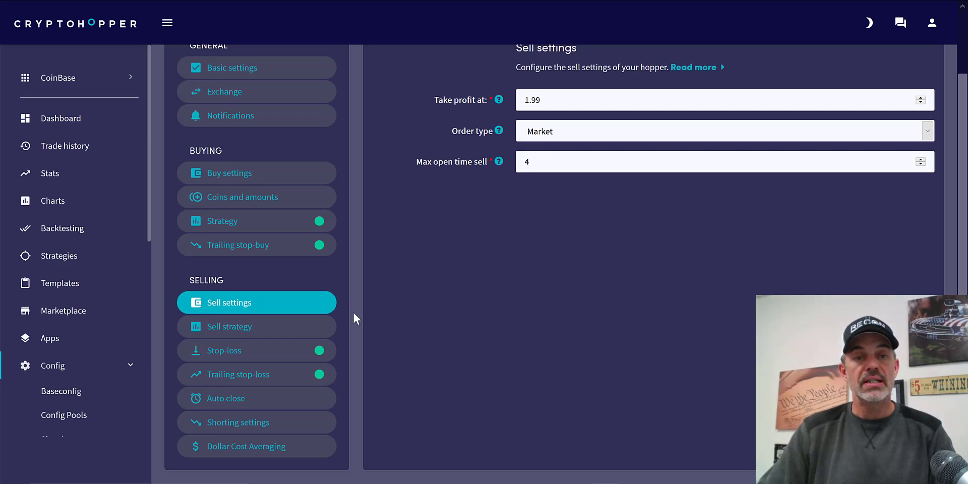
pyautogui.click(298, 331)
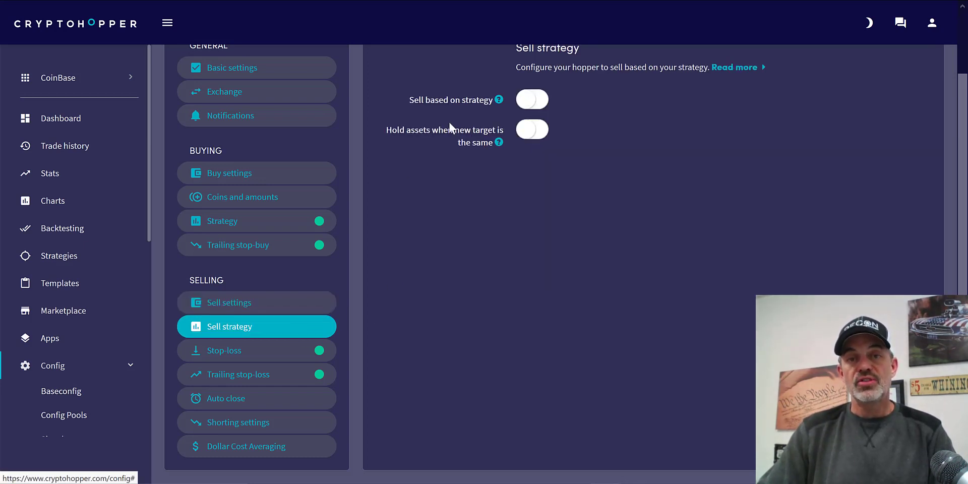
# Check the stop-loss and trailing stop-loss settings, highlighting the trailing stop-loss percentage.
pyautogui.click(277, 353)
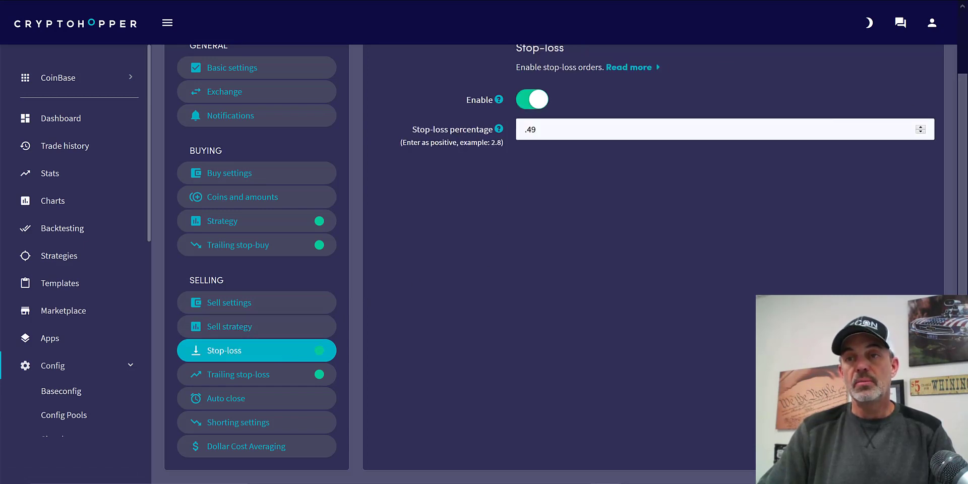
pyautogui.scroll(1, 902, 71)
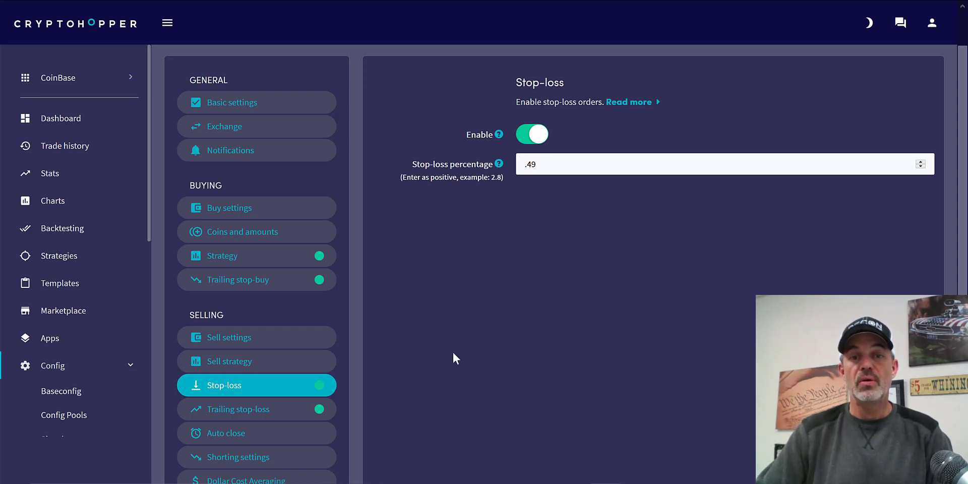
pyautogui.click(259, 412)
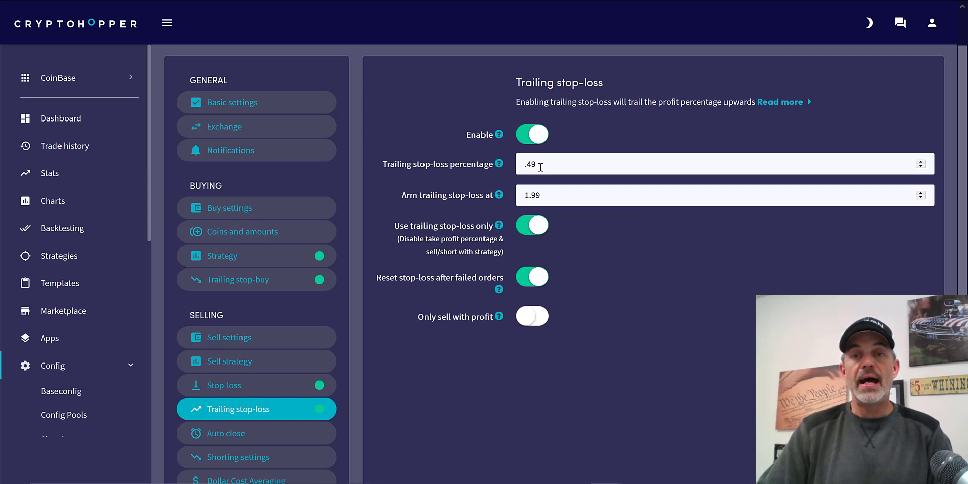
pyautogui.moveTo(539, 166); pyautogui.dragTo(519, 167)
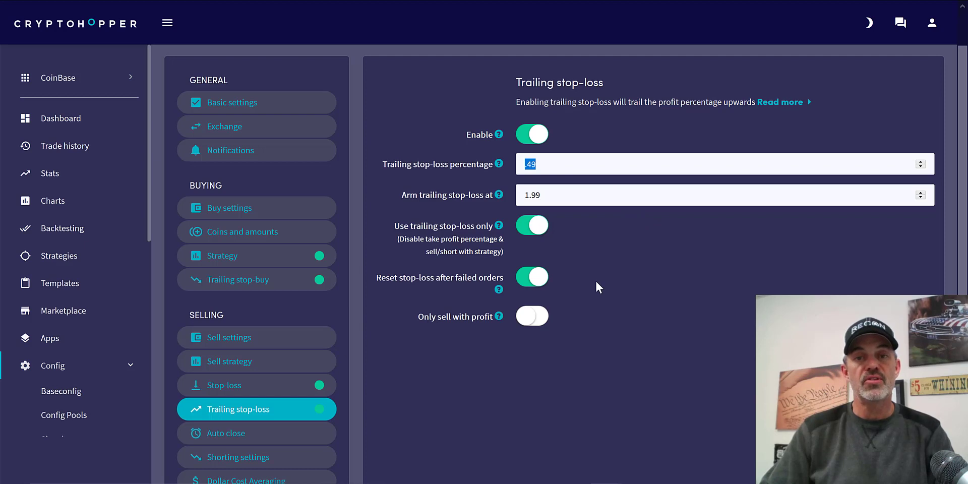
# Check the hopper's auto close, shorting and Dollar Cost Averaging settings.
pyautogui.click(285, 437)
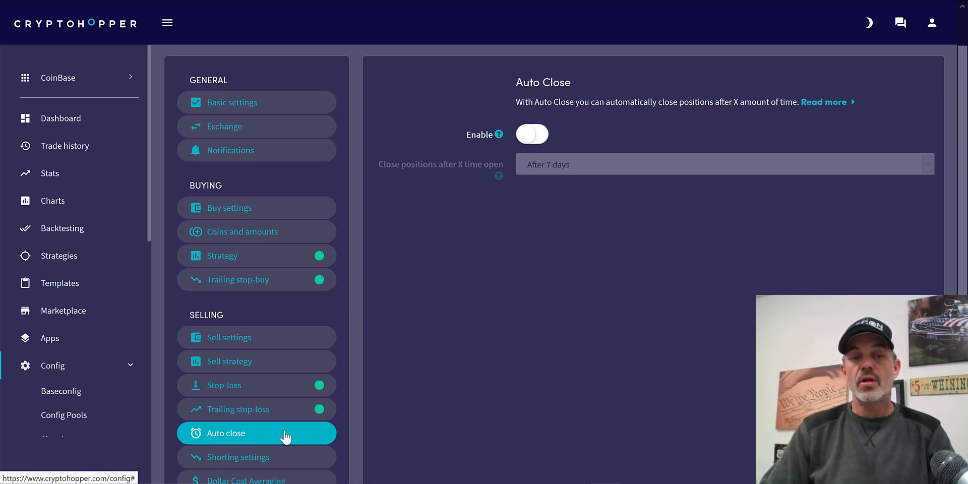
pyautogui.click(284, 458)
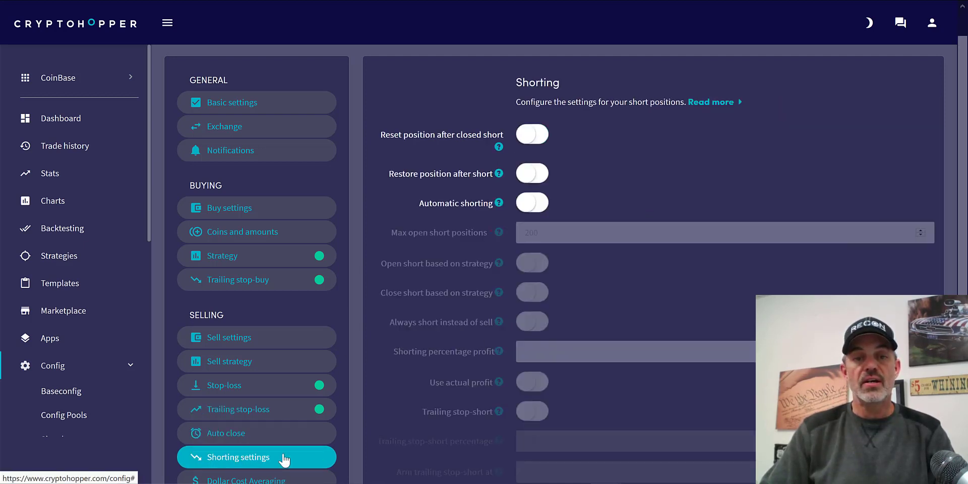
pyautogui.click(277, 475)
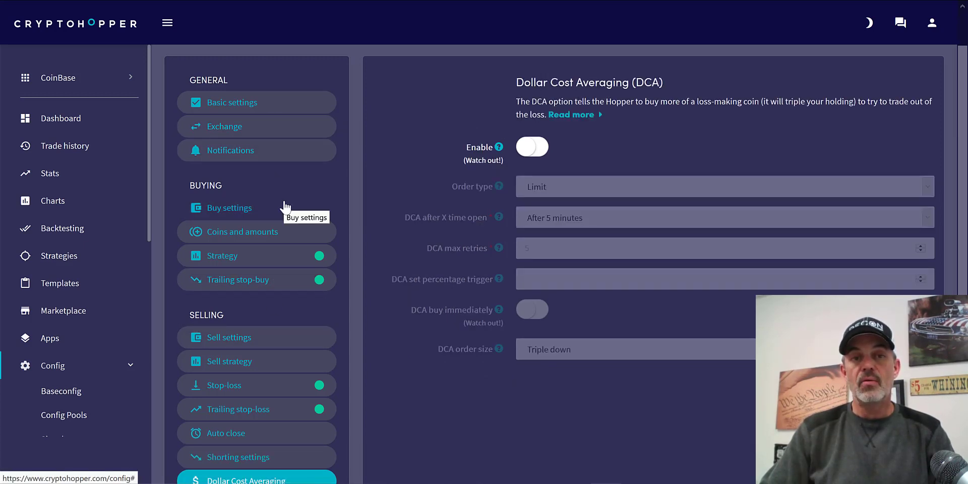
# Remove Stellar, Bitcoin, Cosmos, Augur, Bitcoin Cash and OXT from the hopper's selected coins and check the remaining list.
pyautogui.click(281, 233)
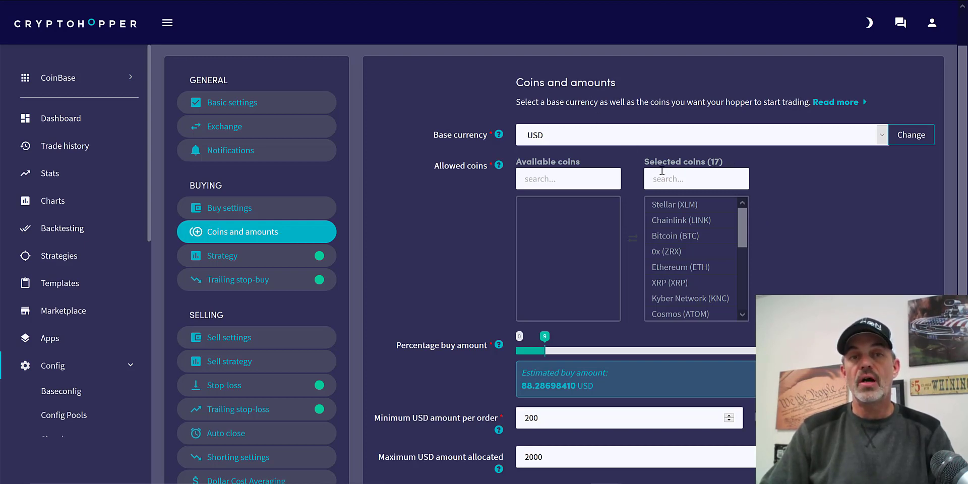
pyautogui.click(704, 221)
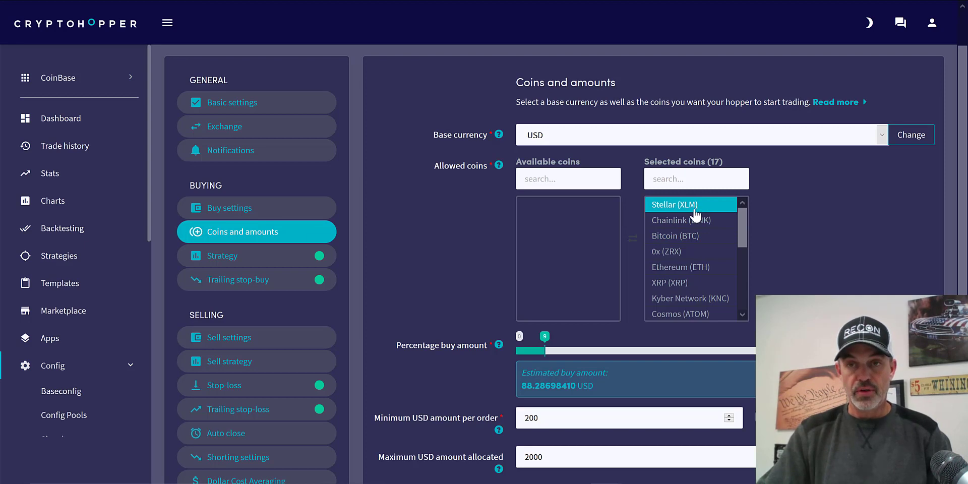
pyautogui.moveTo(708, 217); pyautogui.dragTo(575, 220)
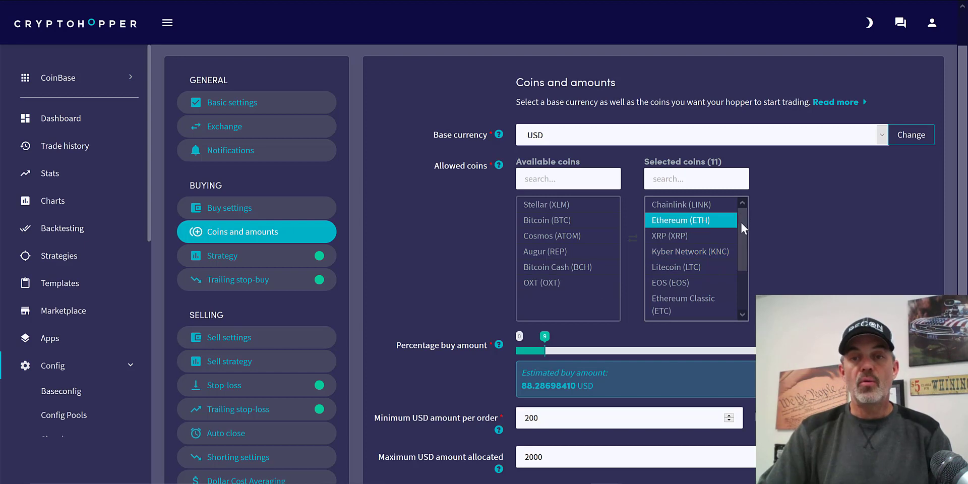
pyautogui.moveTo(740, 222); pyautogui.dragTo(743, 264)
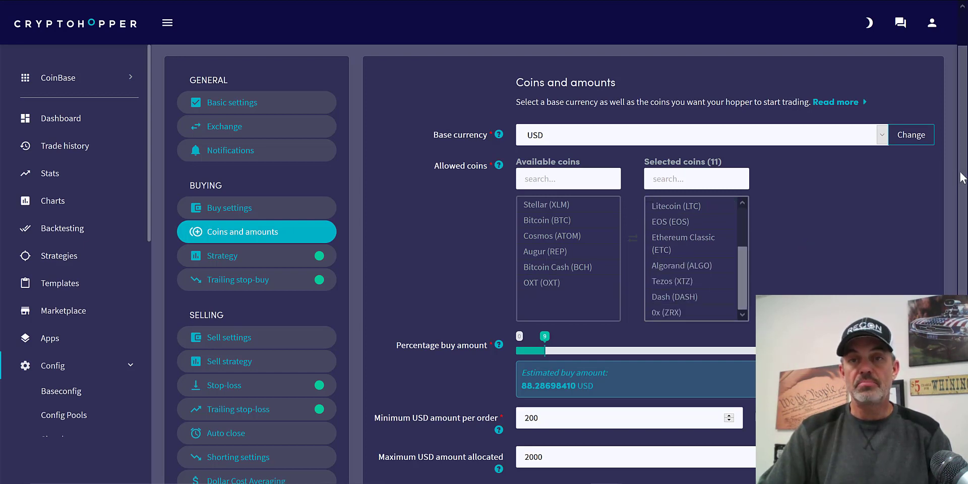
# Save the hopper configuration with stop-loss kept active and decline to store the login in the browser.
pyautogui.scroll(1, 885, 204)
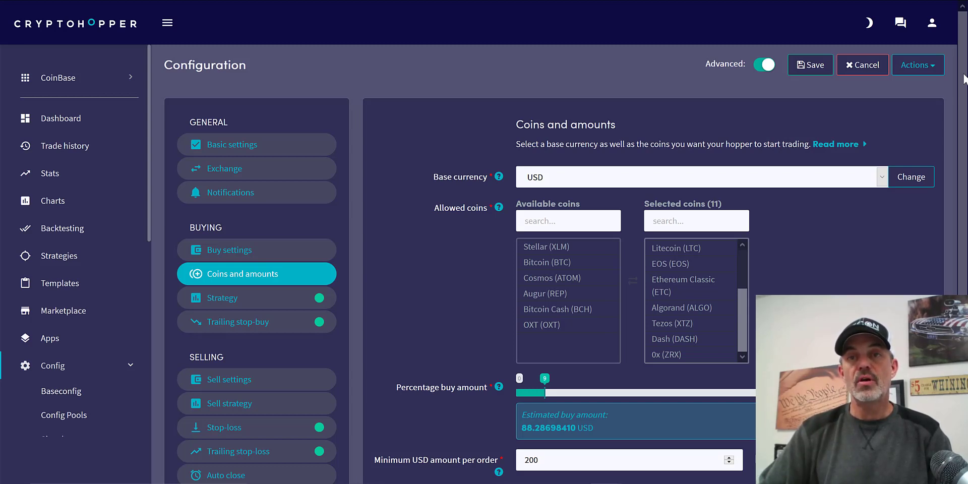
pyautogui.click(801, 70)
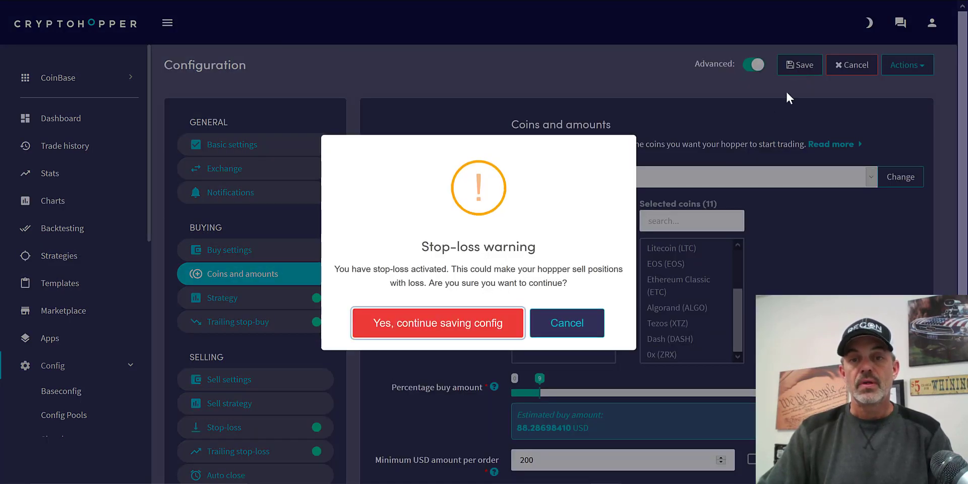
pyautogui.click(465, 326)
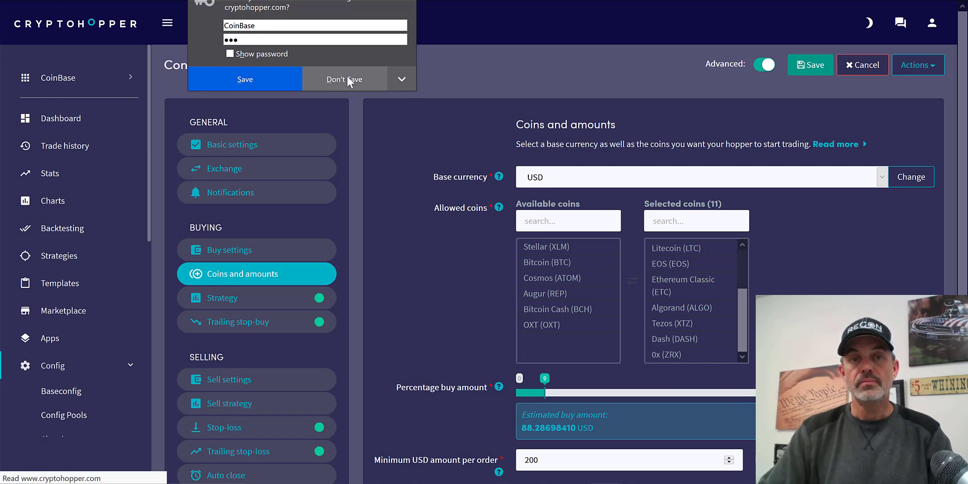
pyautogui.click(347, 78)
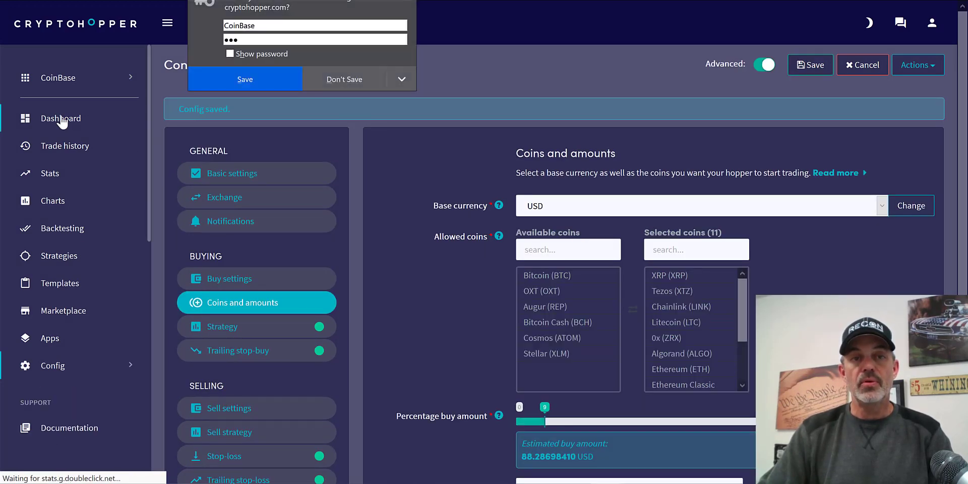
# Look over the dashboard's stats, open positions, current target and latest sells.
pyautogui.click(60, 119)
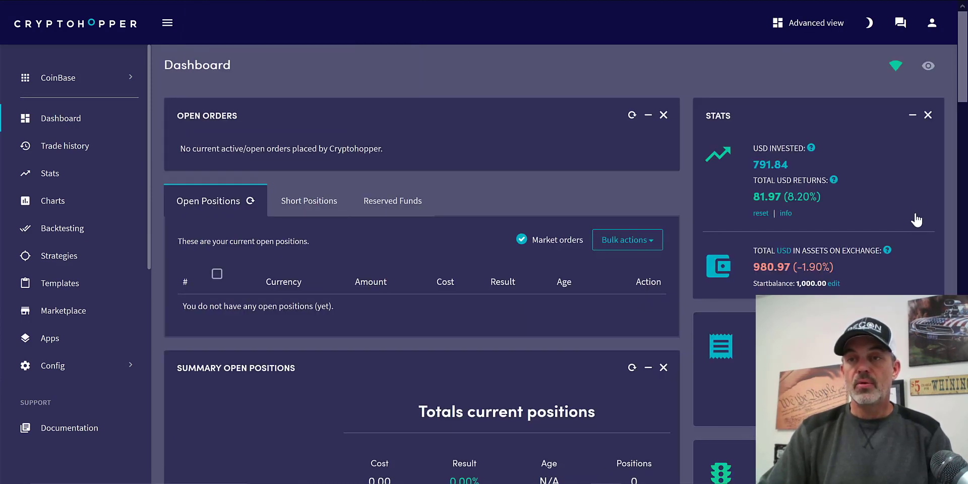
pyautogui.moveTo(963, 75); pyautogui.dragTo(964, 276)
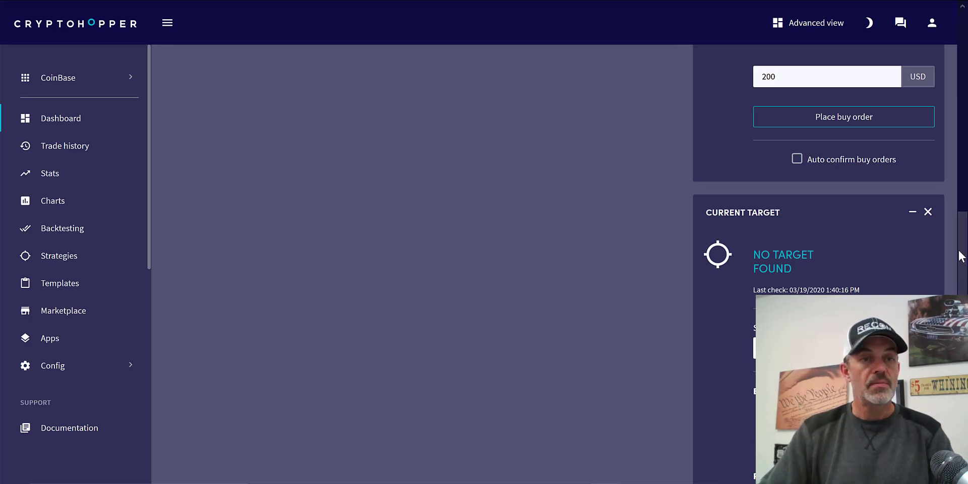
pyautogui.scroll(2, 959, 227)
pyautogui.scroll(10, 960, 174)
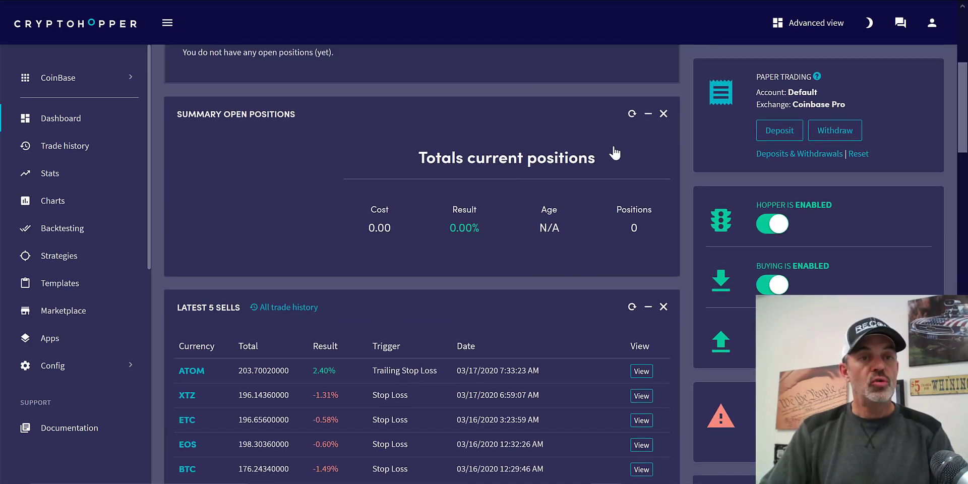
# Run a backtest on EOS using the hopper's existing config.
pyautogui.click(74, 234)
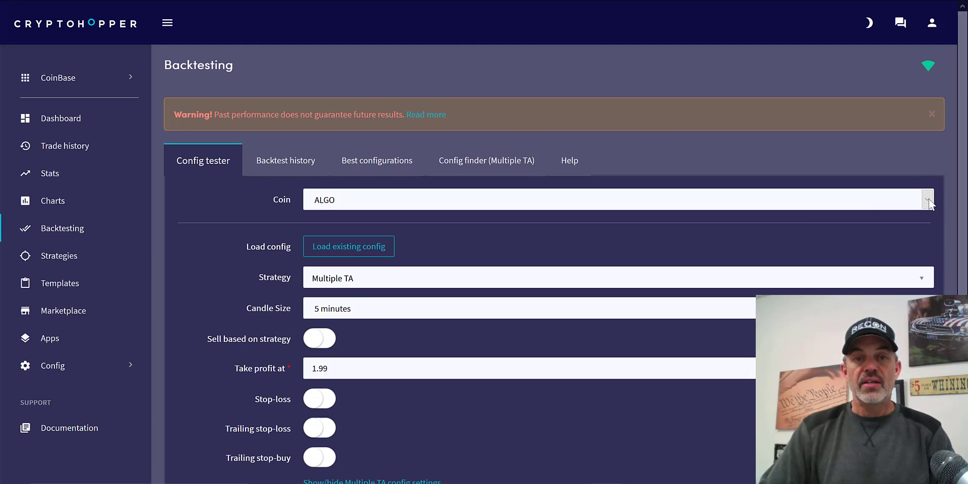
pyautogui.click(929, 200)
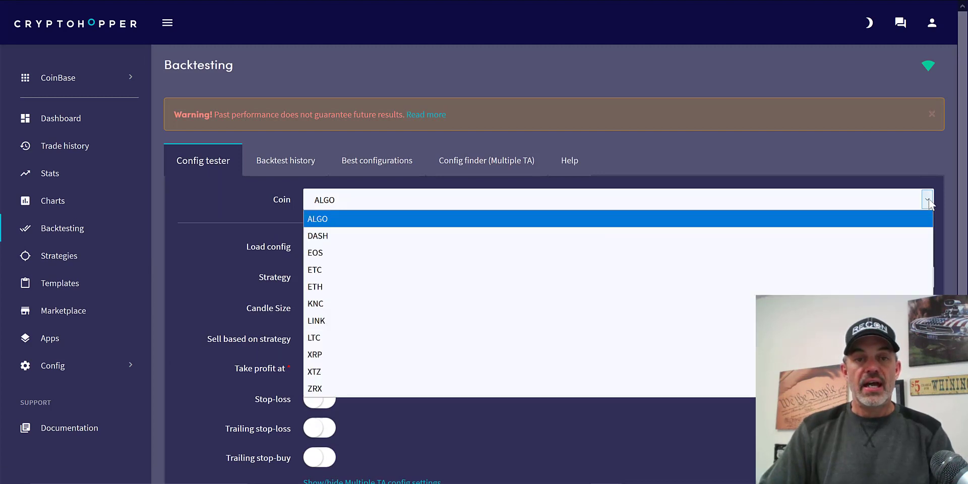
pyautogui.click(854, 252)
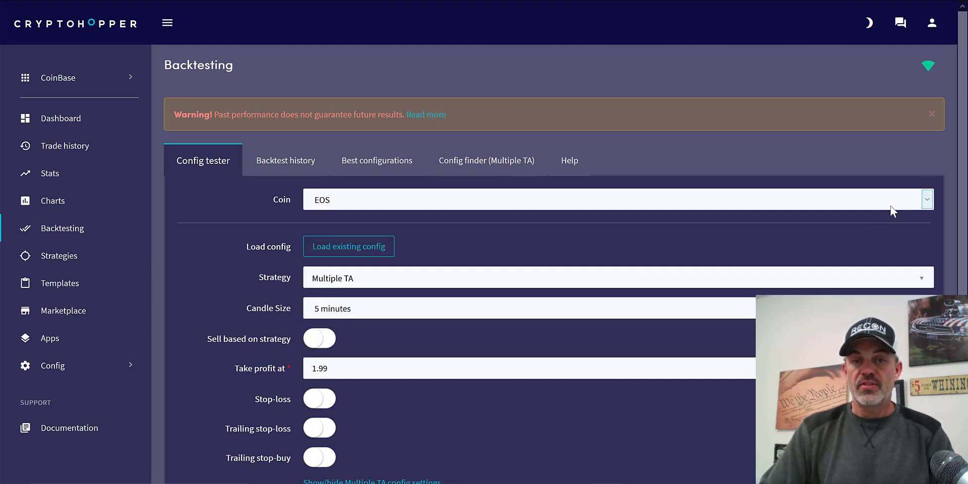
pyautogui.click(339, 248)
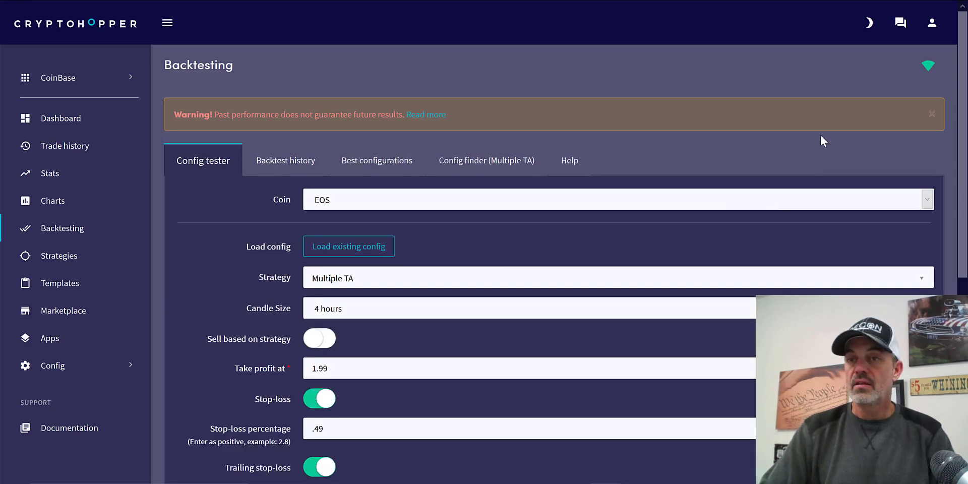
pyautogui.moveTo(964, 76); pyautogui.dragTo(962, 257)
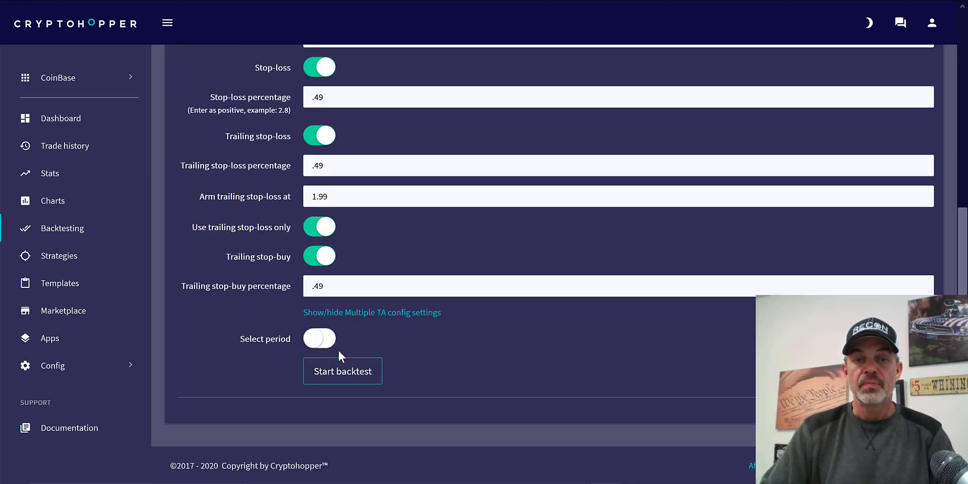
pyautogui.click(353, 373)
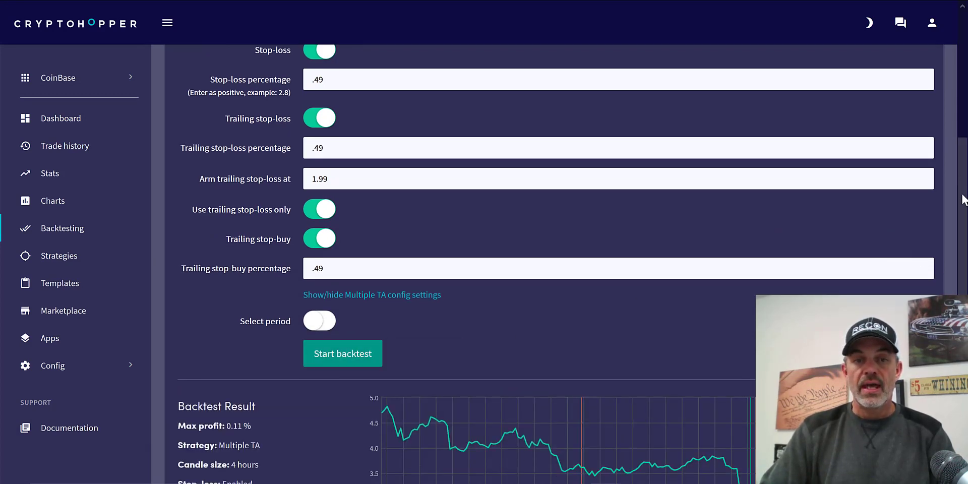
# Examine the EOS backtest result, including max profit, successful and losing sells, the price chart and the trade list.
pyautogui.moveTo(958, 179); pyautogui.dragTo(963, 231)
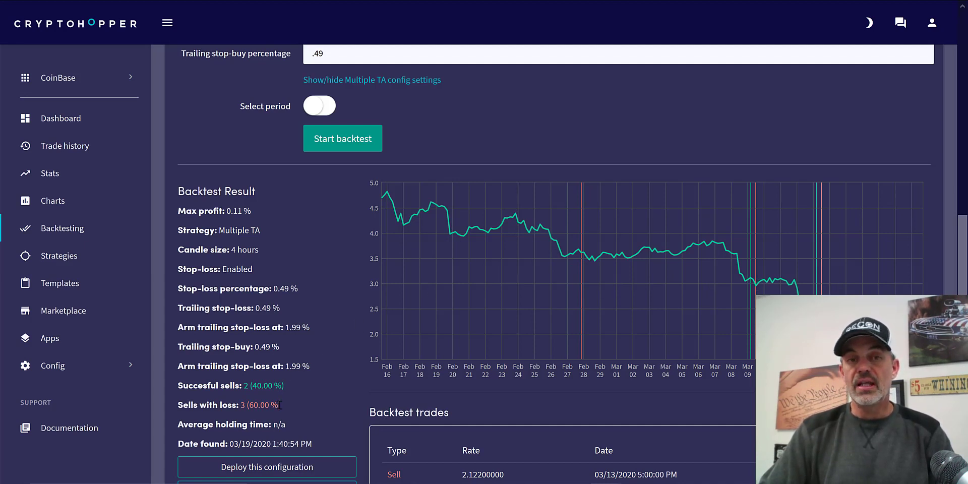
pyautogui.moveTo(251, 210); pyautogui.dragTo(224, 211)
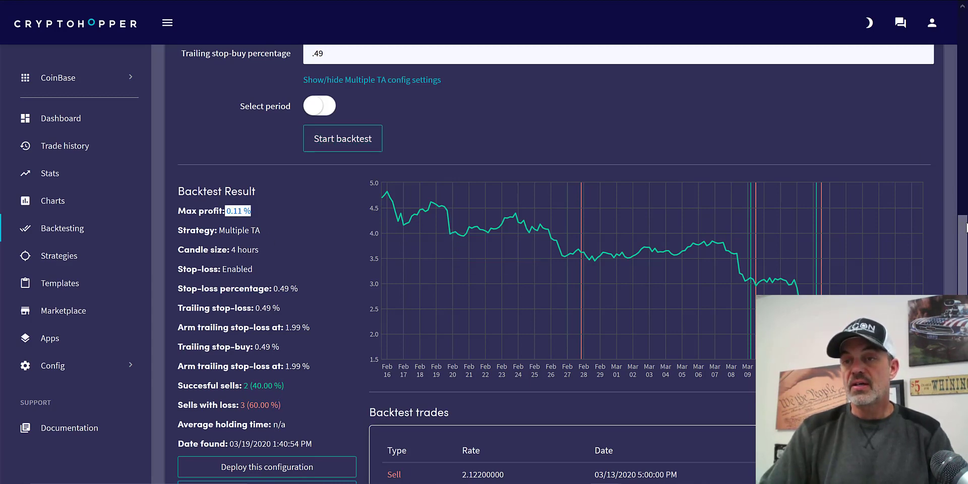
pyautogui.moveTo(965, 227); pyautogui.dragTo(965, 274)
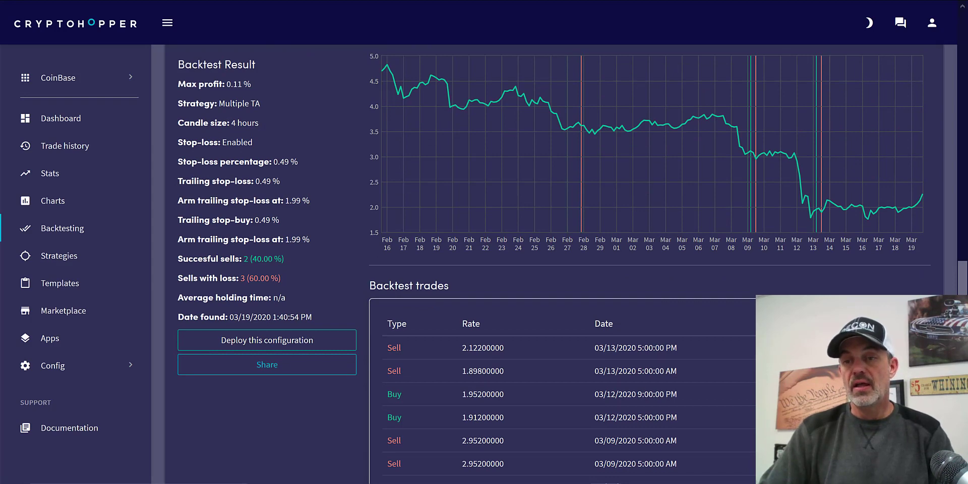
pyautogui.scroll(-3, 650, 202)
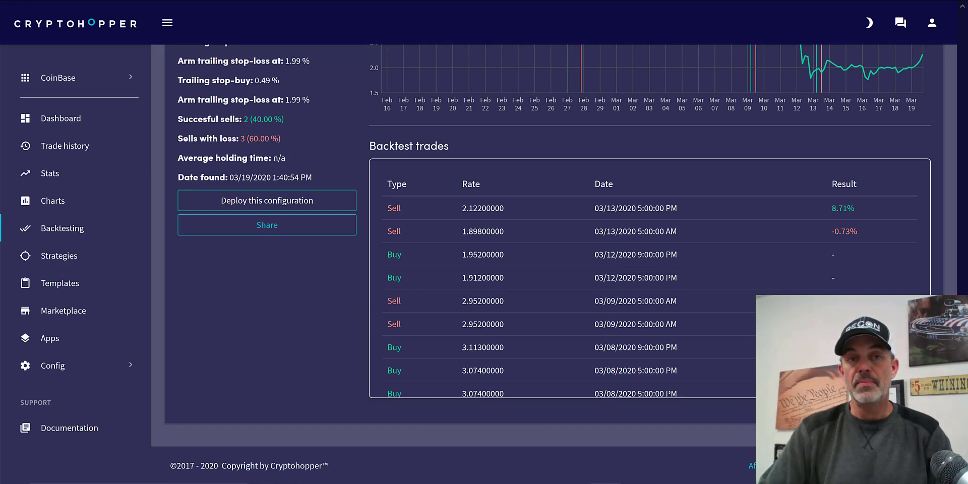
pyautogui.scroll(3, 541, 262)
pyautogui.scroll(-1, 542, 262)
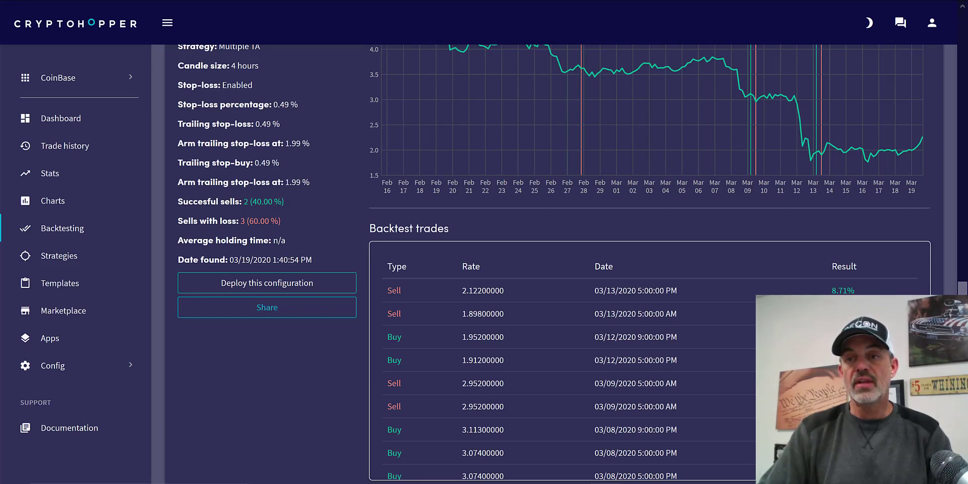
pyautogui.scroll(4, 960, 256)
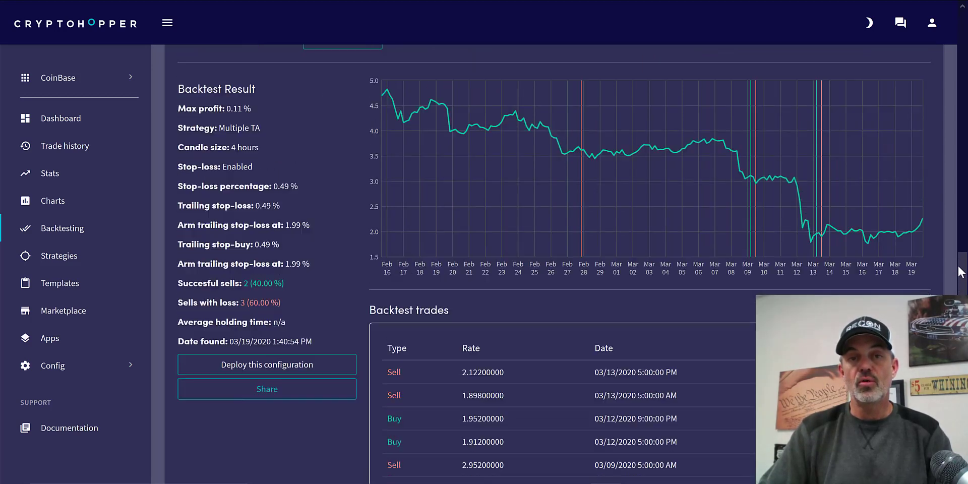
pyautogui.scroll(3, 960, 257)
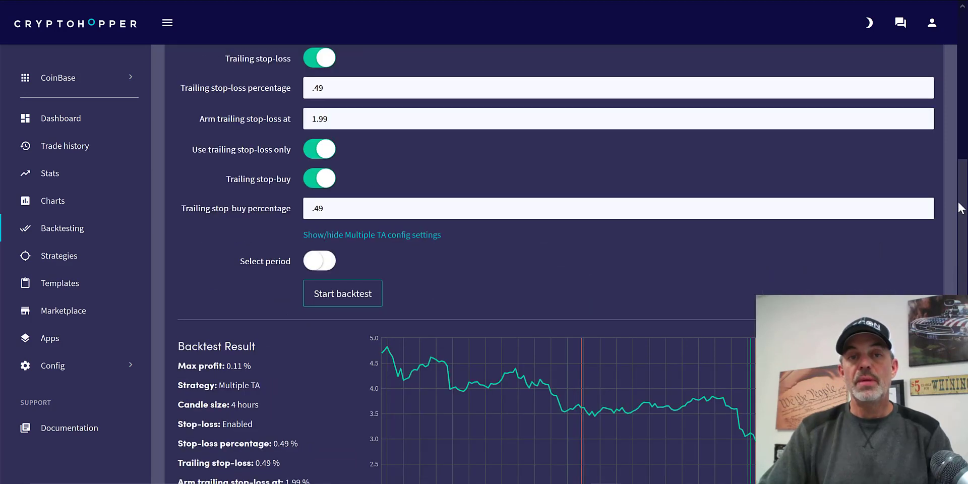
pyautogui.scroll(-1, 960, 220)
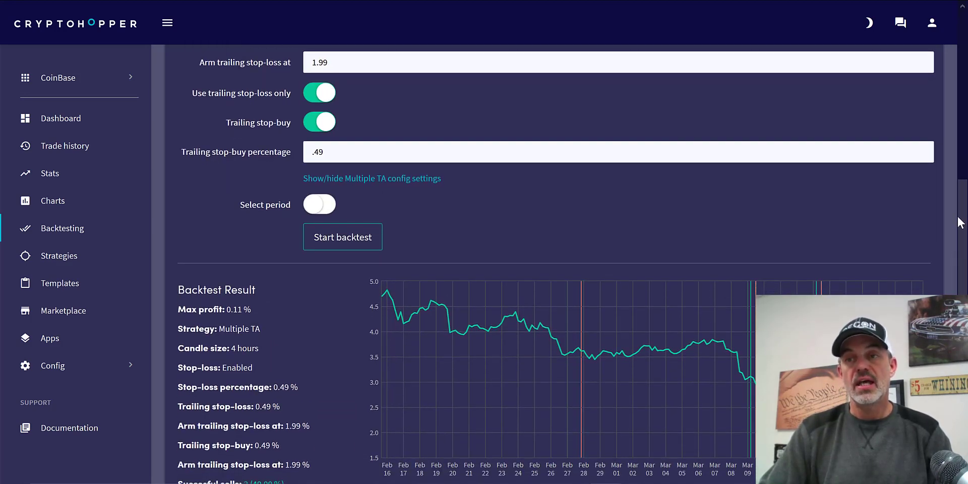
# Switch the backtest coin to ETC and run the backtest with the same configuration.
pyautogui.moveTo(959, 222); pyautogui.dragTo(963, 51)
pyautogui.click(928, 122)
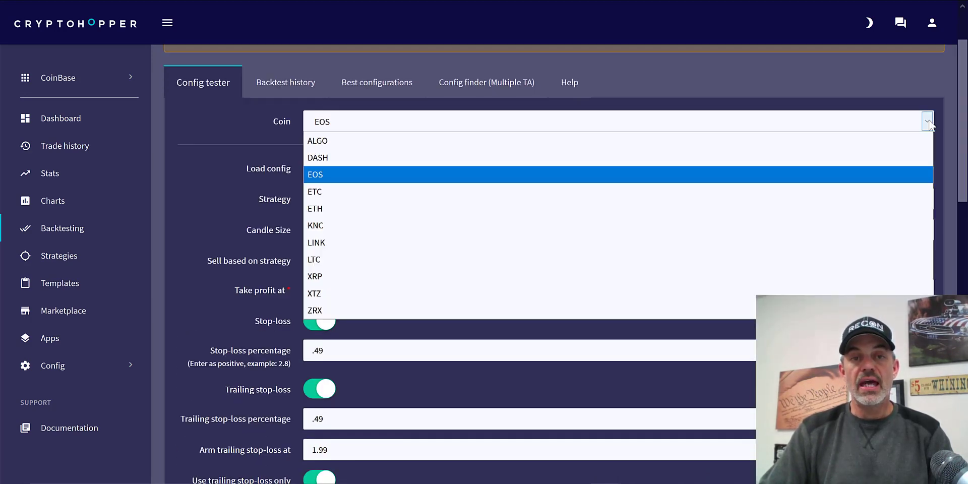
pyautogui.click(832, 192)
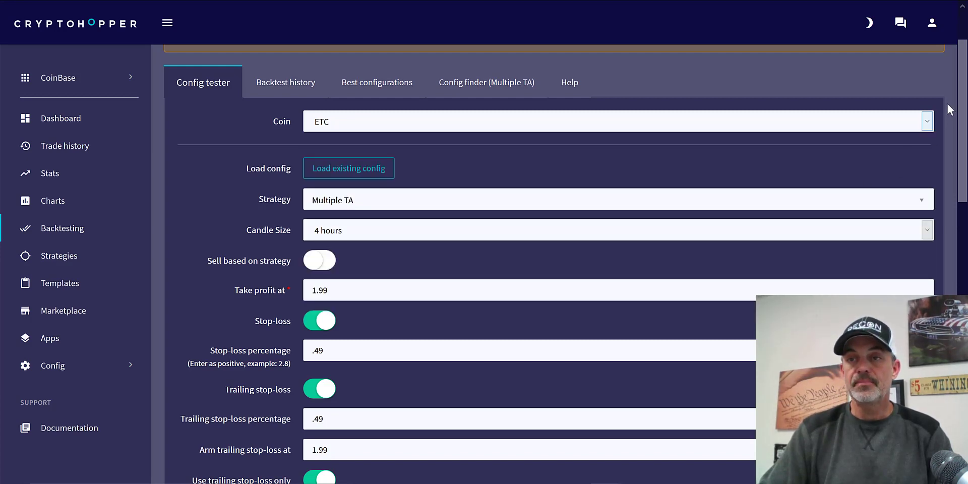
pyautogui.scroll(-1, 950, 199)
pyautogui.scroll(-6, 948, 202)
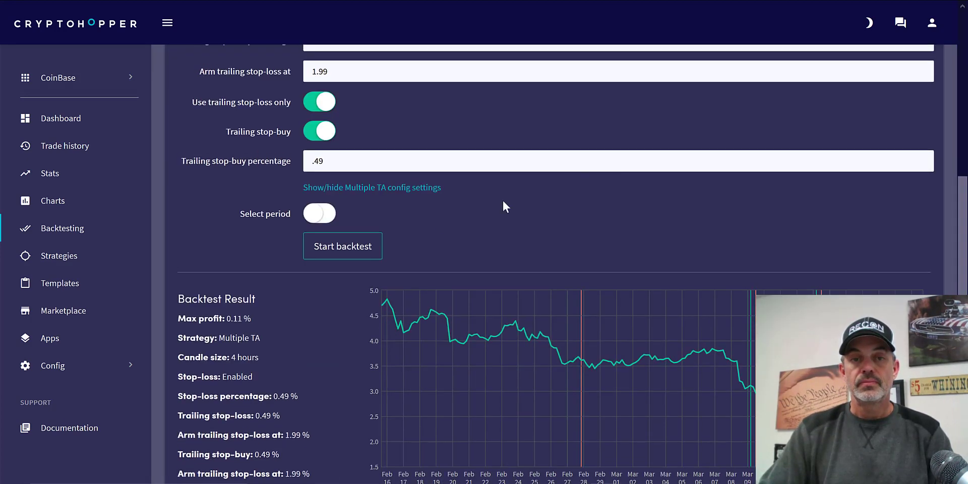
pyautogui.click(352, 245)
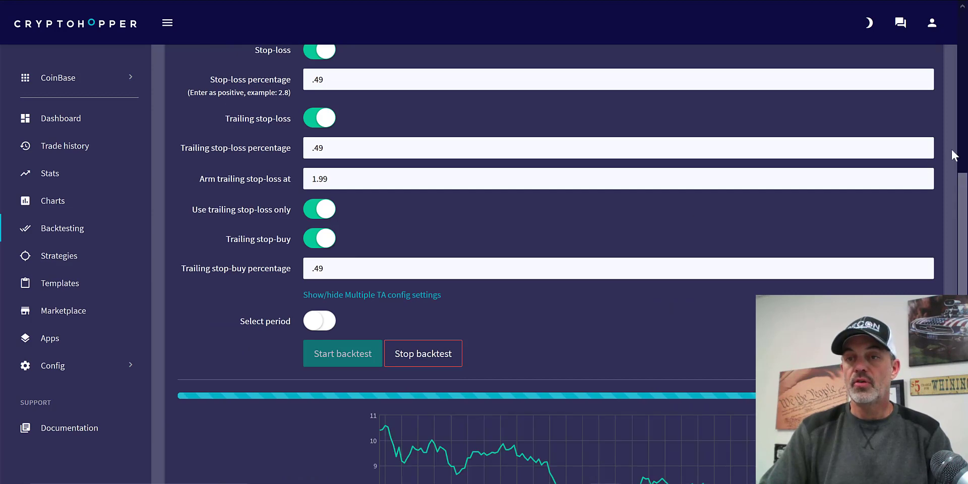
# Examine the ETC backtest's max profit and the result of its most recent sell trade.
pyautogui.moveTo(963, 154); pyautogui.dragTo(963, 265)
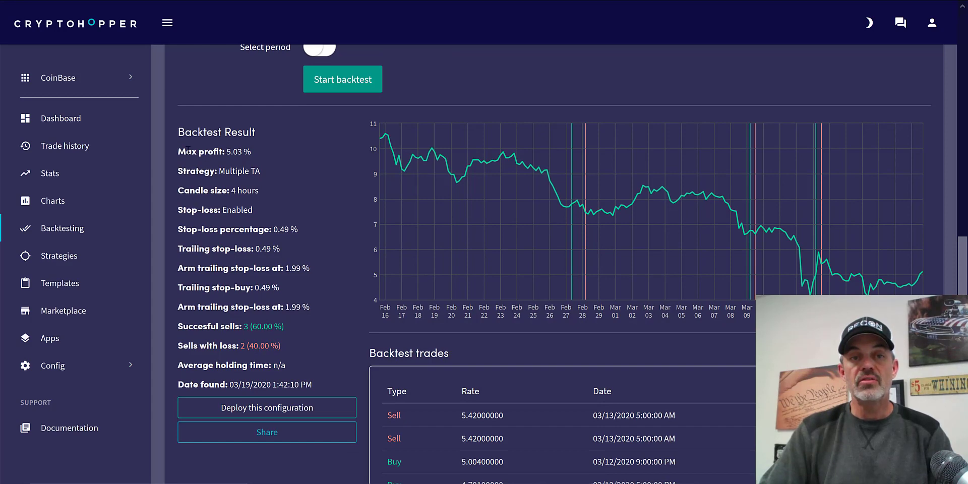
pyautogui.moveTo(186, 151); pyautogui.dragTo(255, 150)
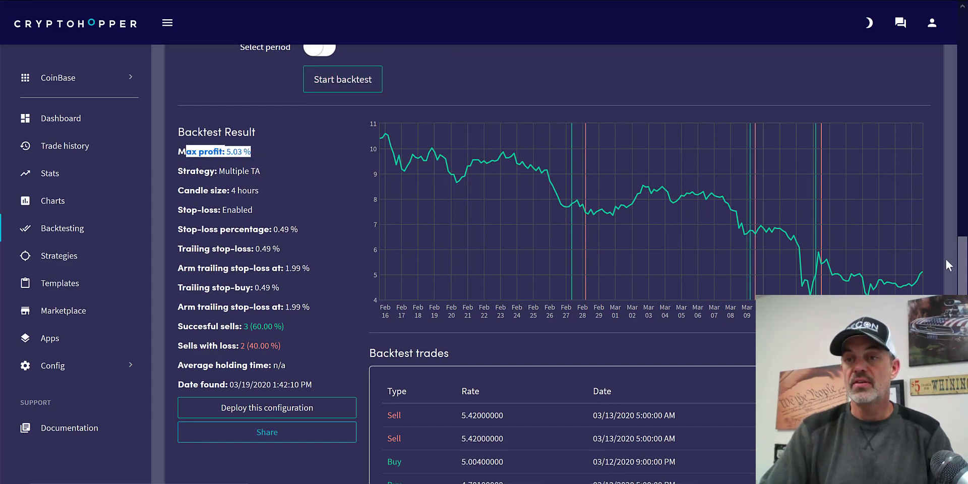
pyautogui.moveTo(963, 262); pyautogui.dragTo(963, 285)
pyautogui.scroll(-2, 866, 261)
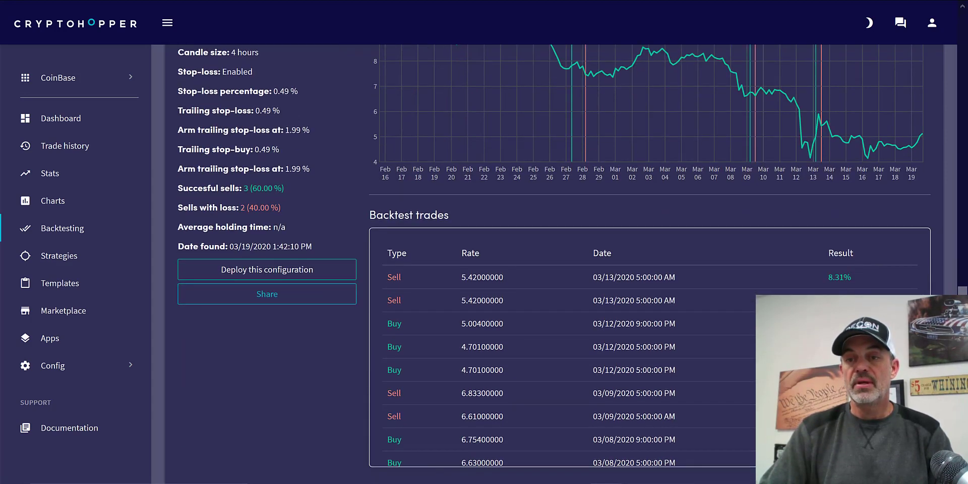
pyautogui.doubleClick(840, 277)
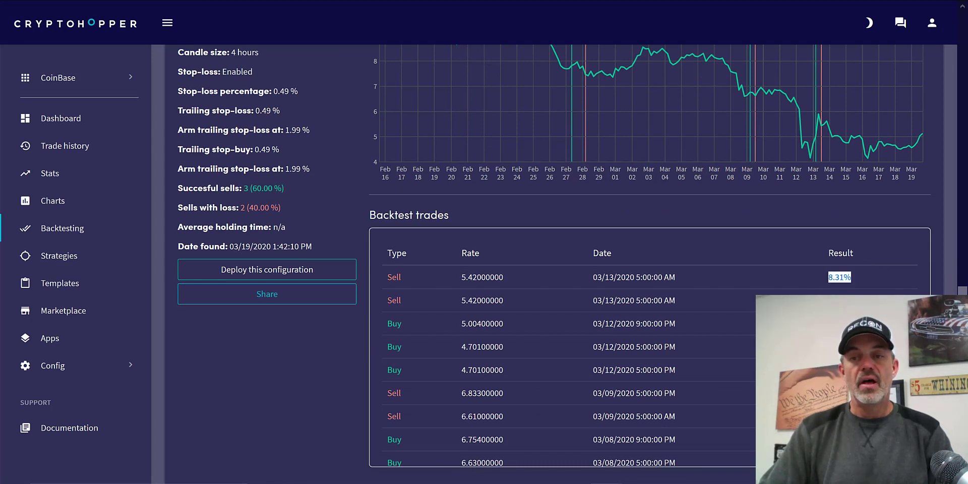
pyautogui.click(839, 276)
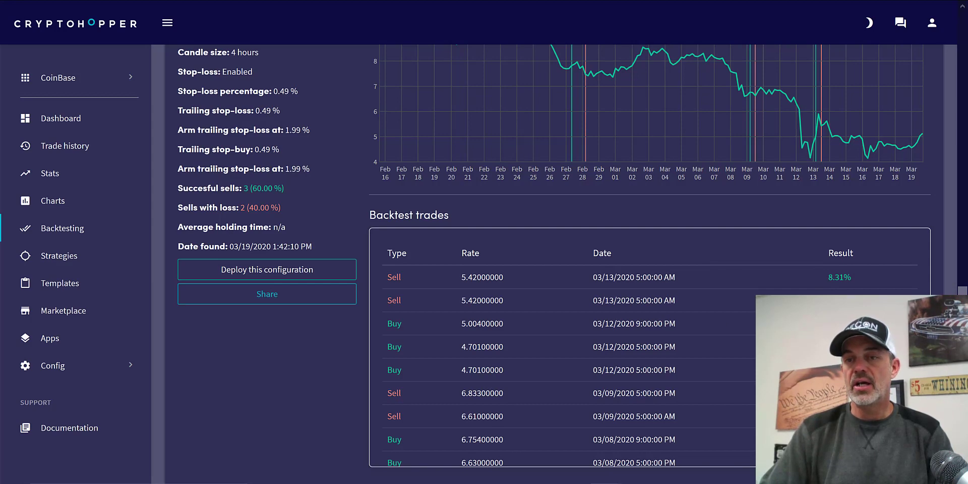
pyautogui.scroll(4, 959, 207)
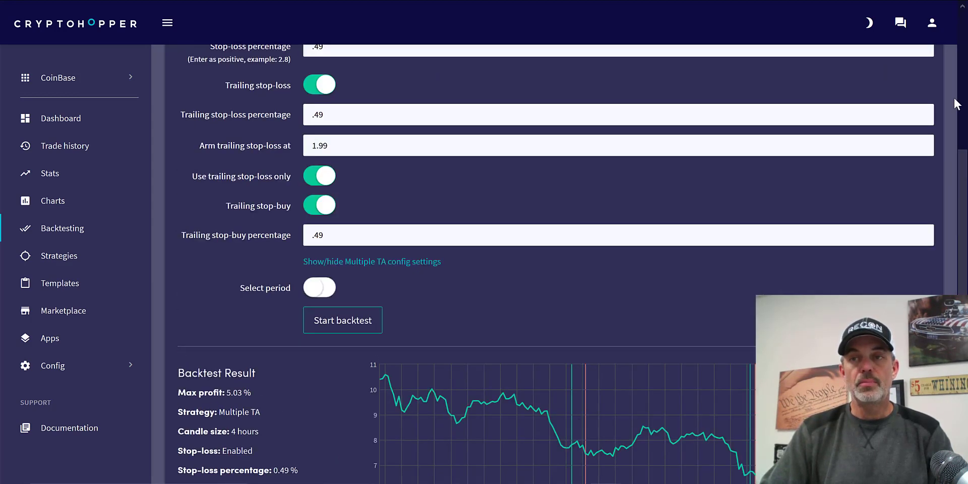
# Return to the dashboard and check the total USD in assets on the exchange.
pyautogui.scroll(6, 956, 100)
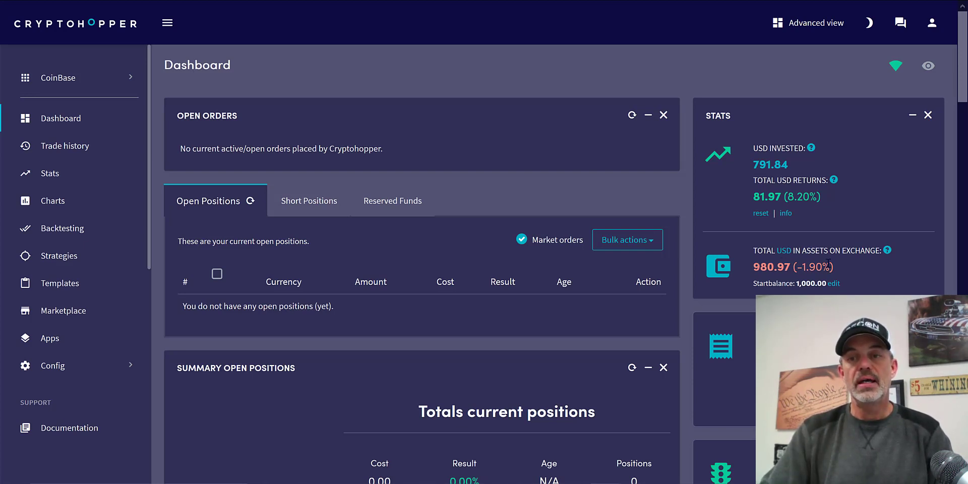
pyautogui.moveTo(761, 264); pyautogui.dragTo(835, 265)
pyautogui.click(851, 268)
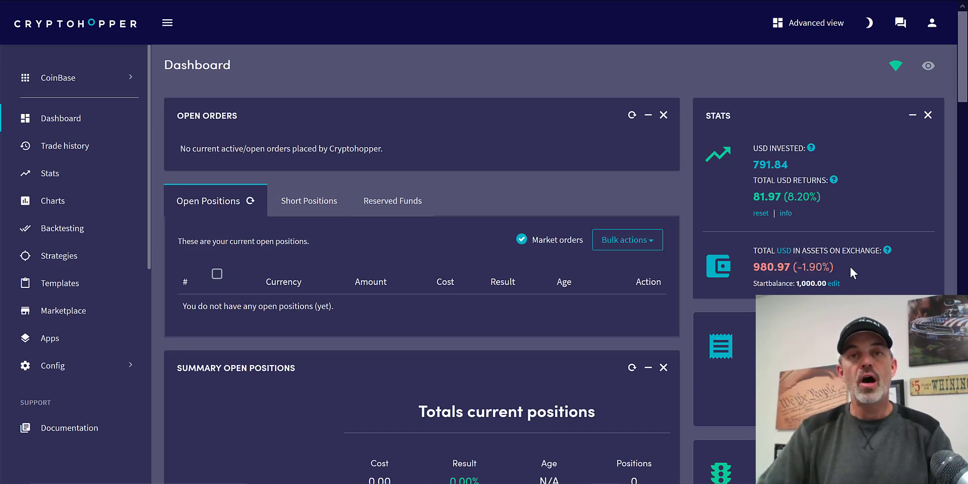